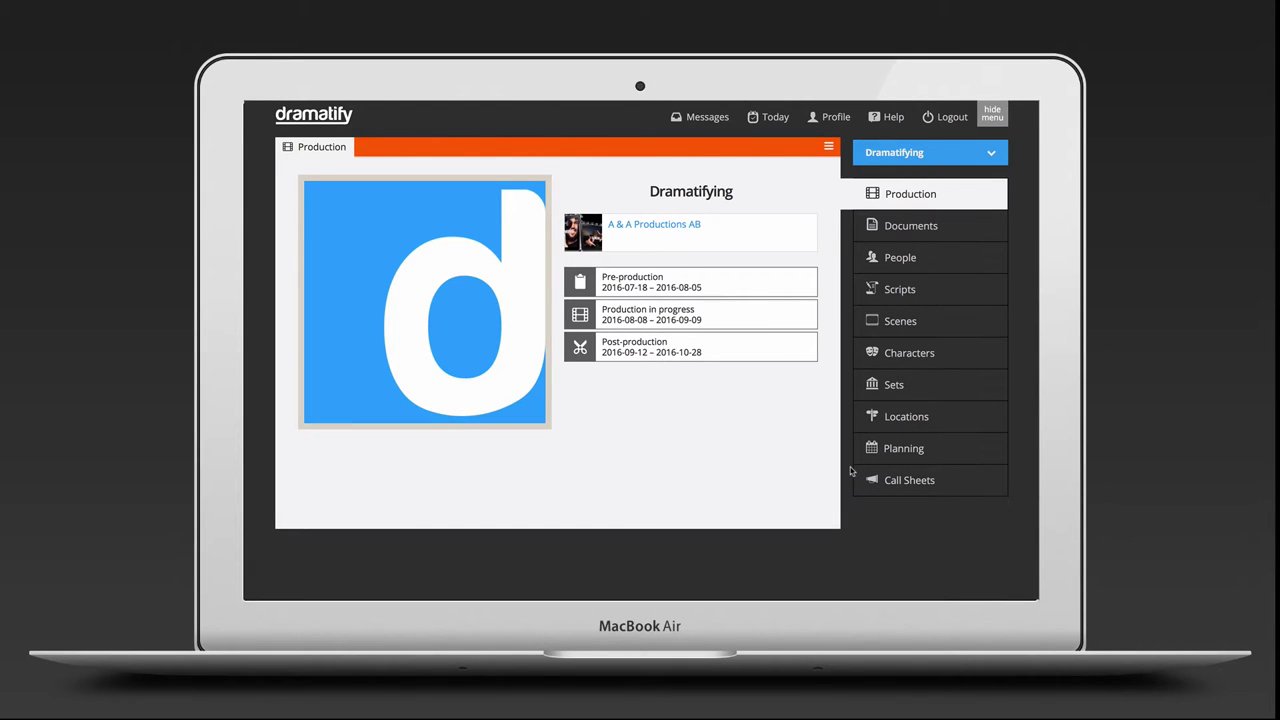
- Edit the Dramatifying production to have multiple episodes and the additional team Red, and save the changes
click(828, 148)
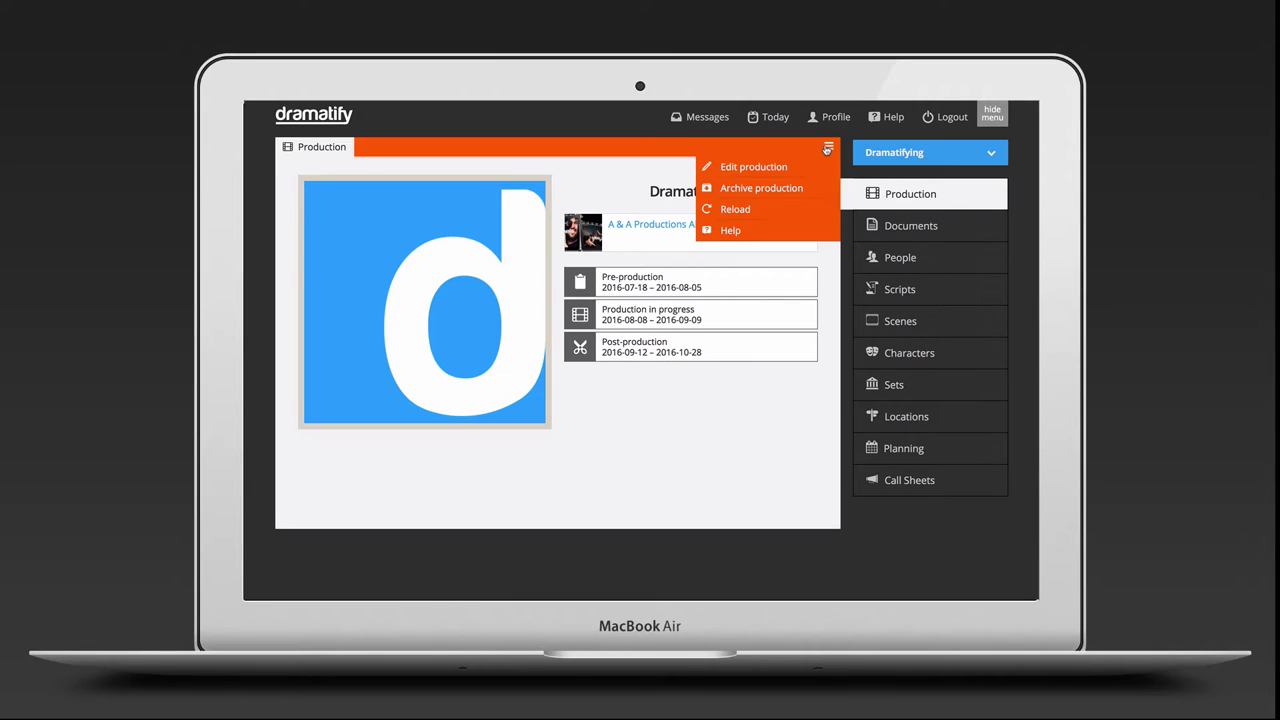
click(775, 168)
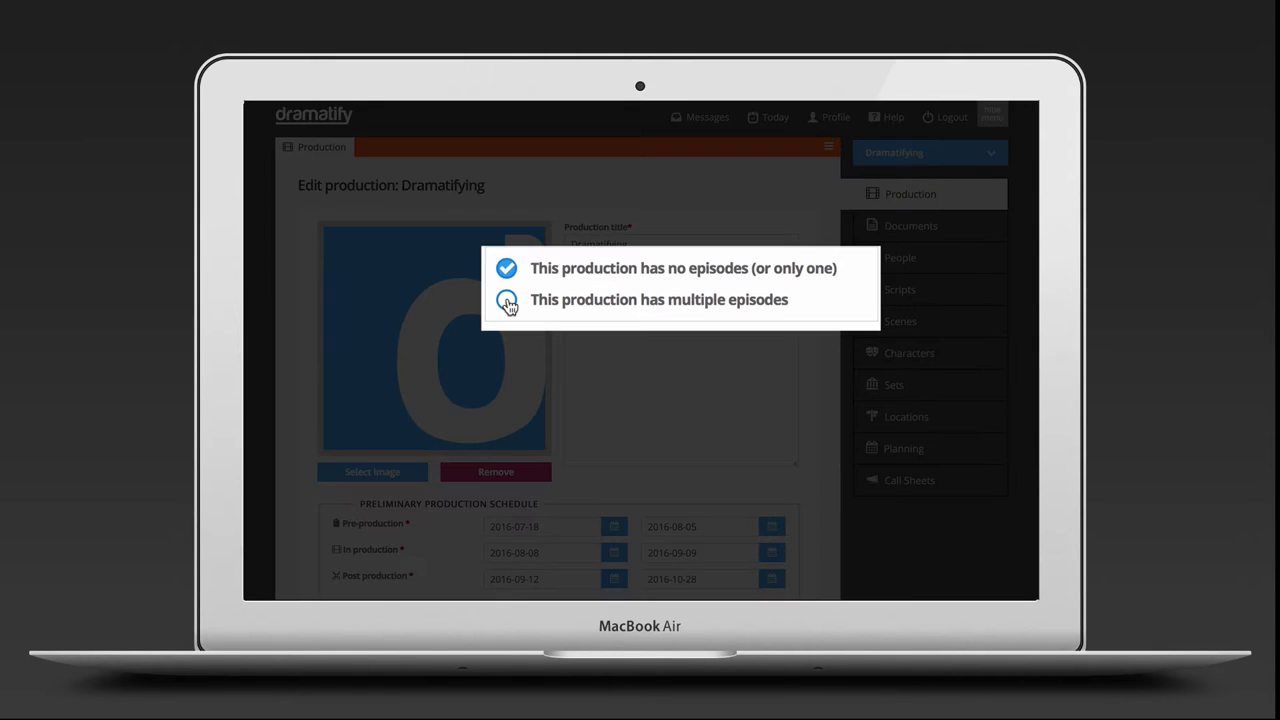
click(507, 302)
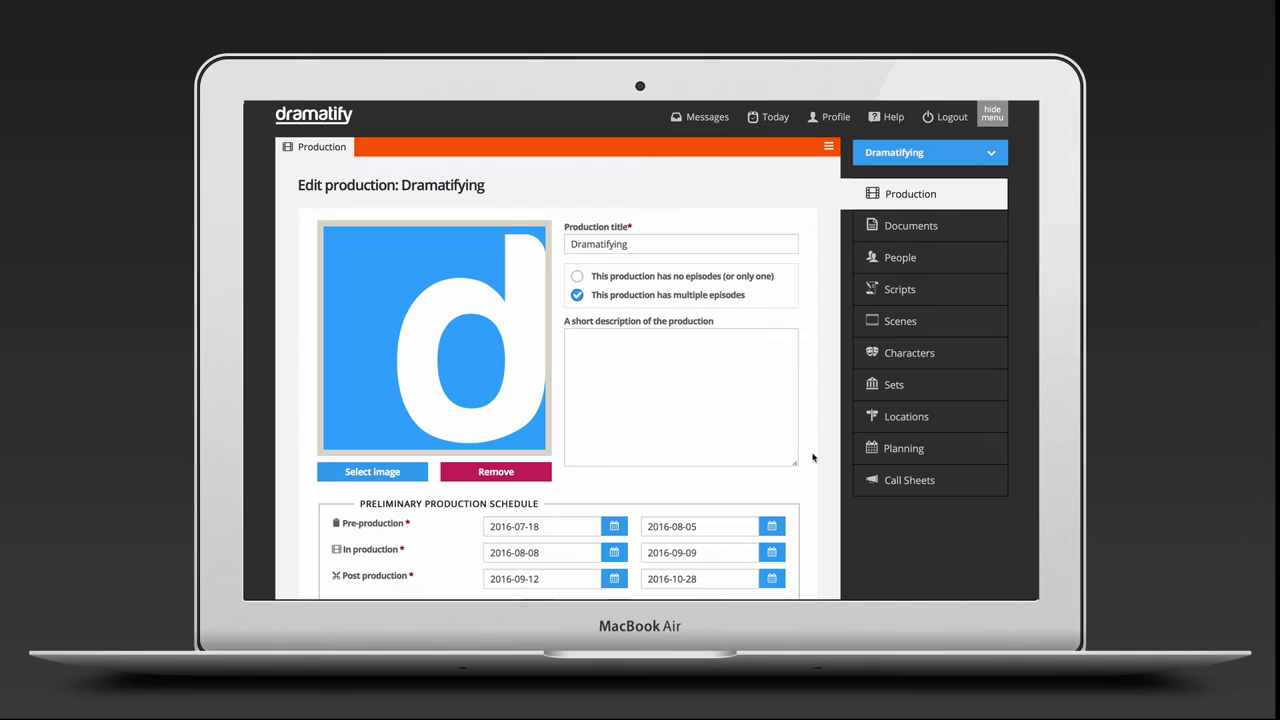
scroll(812, 457, down, 2)
scroll(812, 457, down, 3)
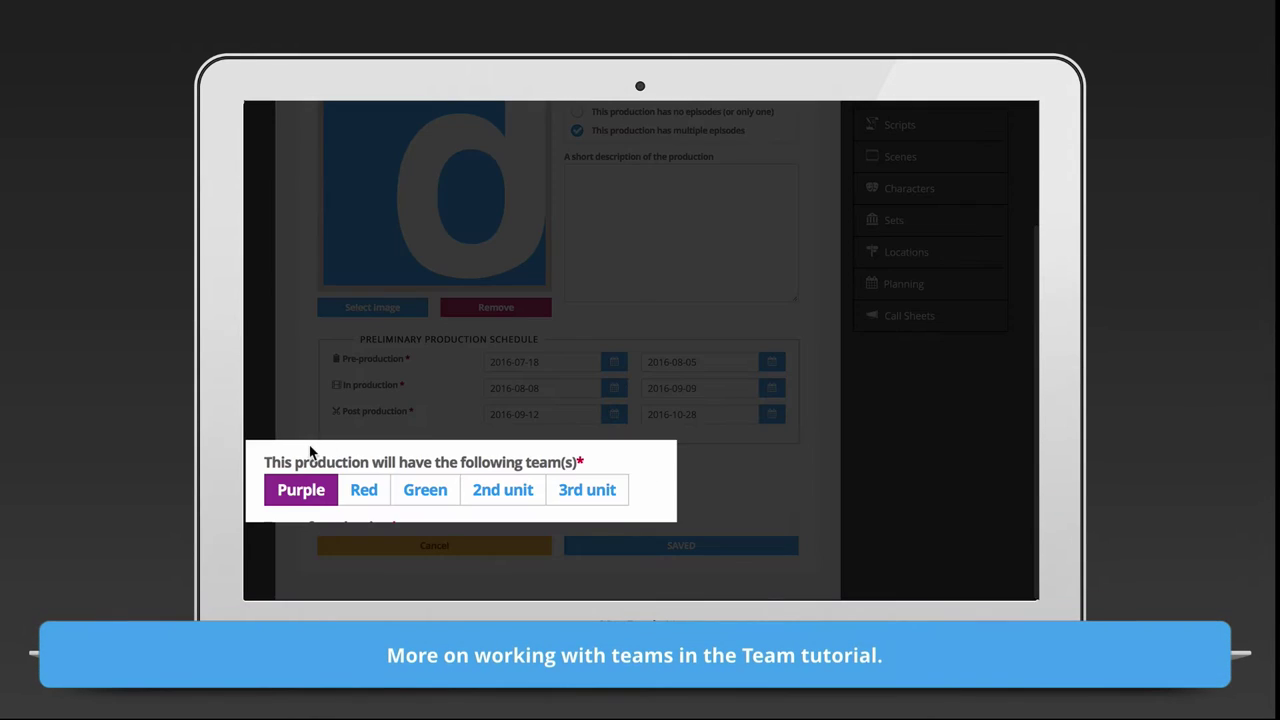
click(374, 497)
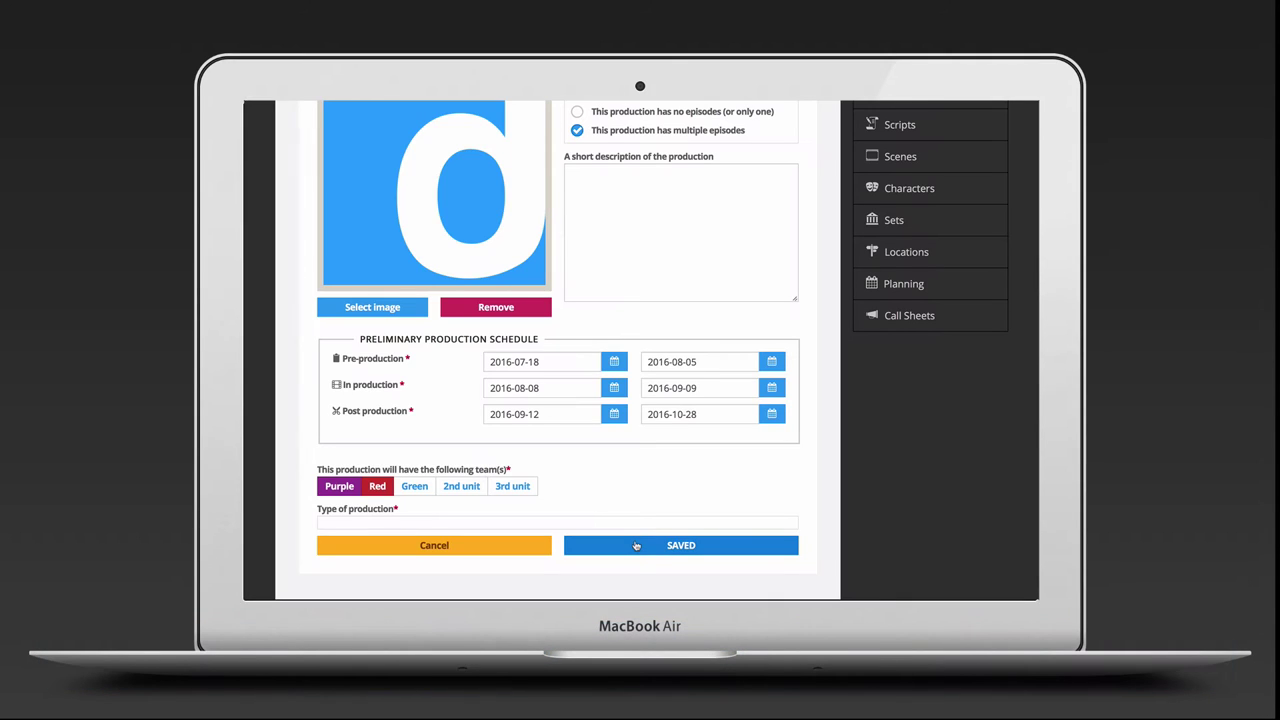
click(636, 545)
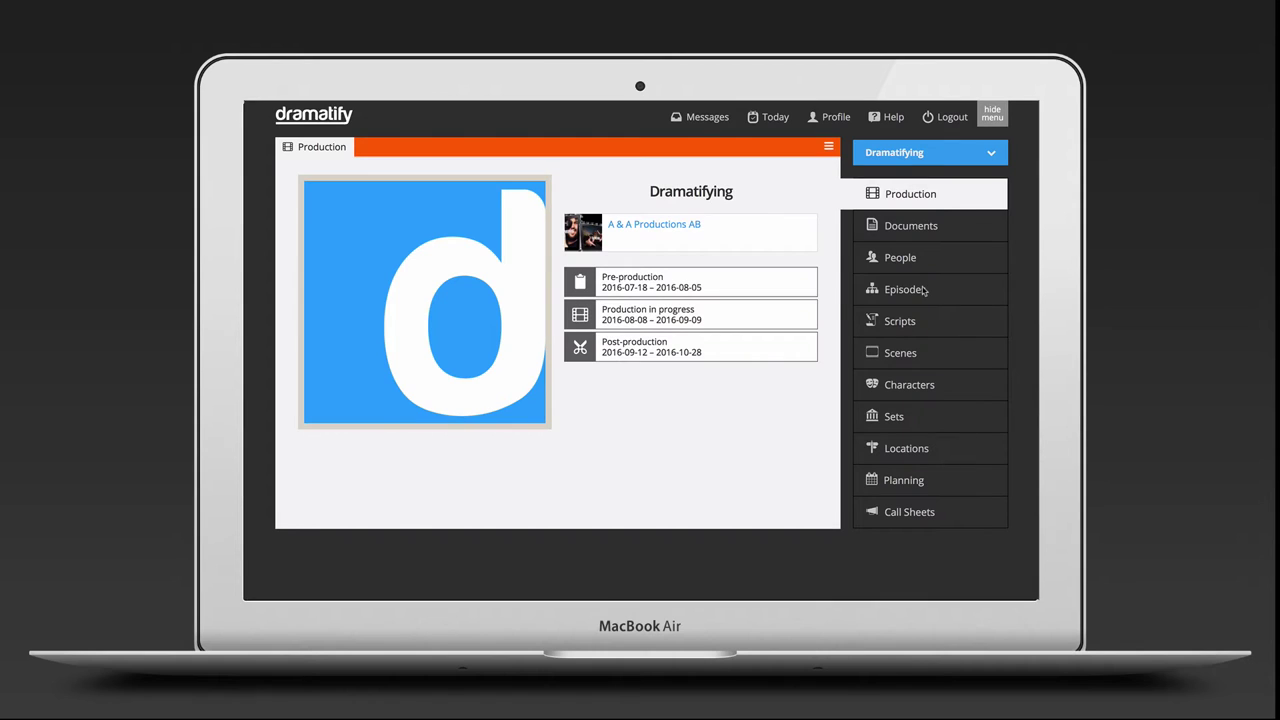
- Start a new episode for the production with the short name "Ep 1" and the title "The first episode"
click(924, 290)
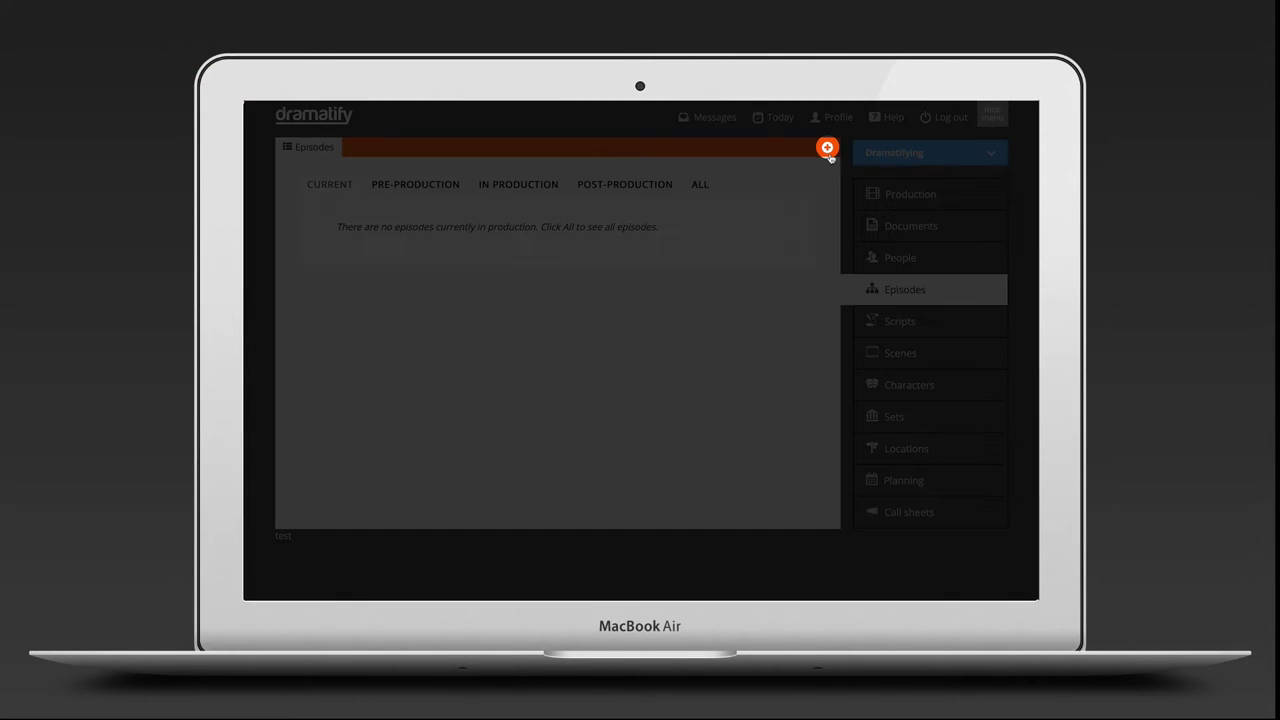
click(827, 148)
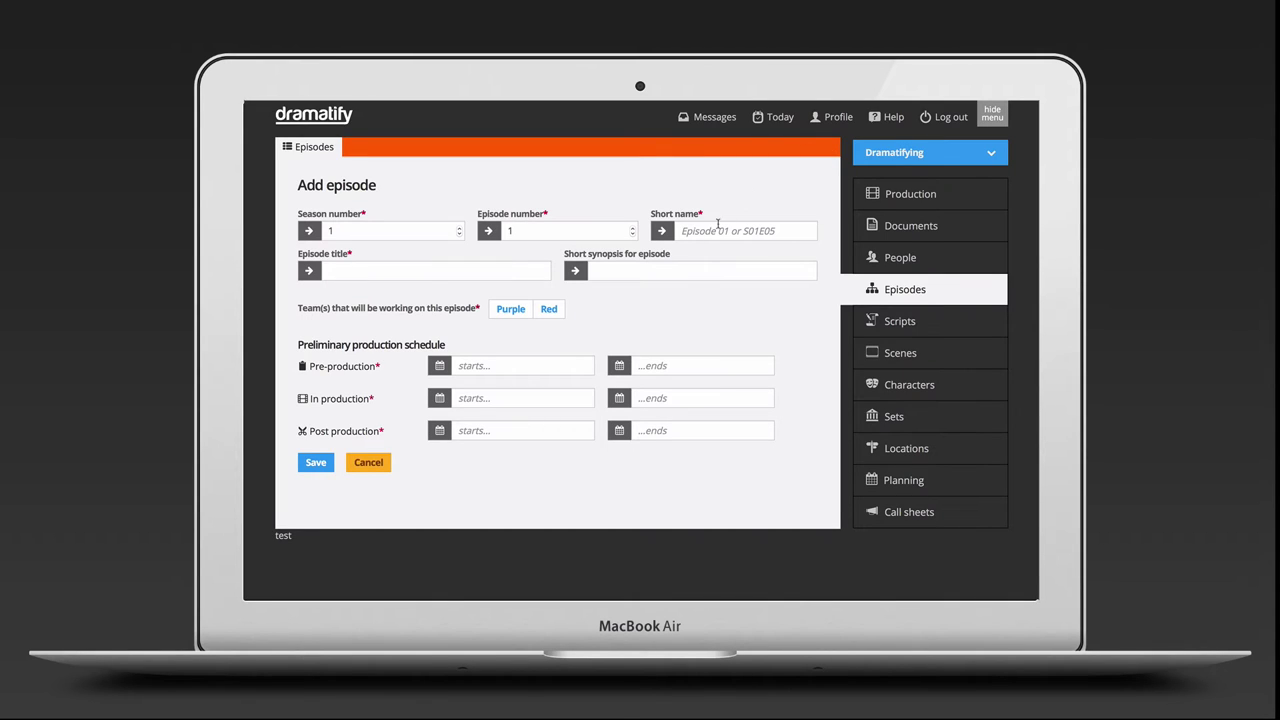
click(713, 232)
text(E)
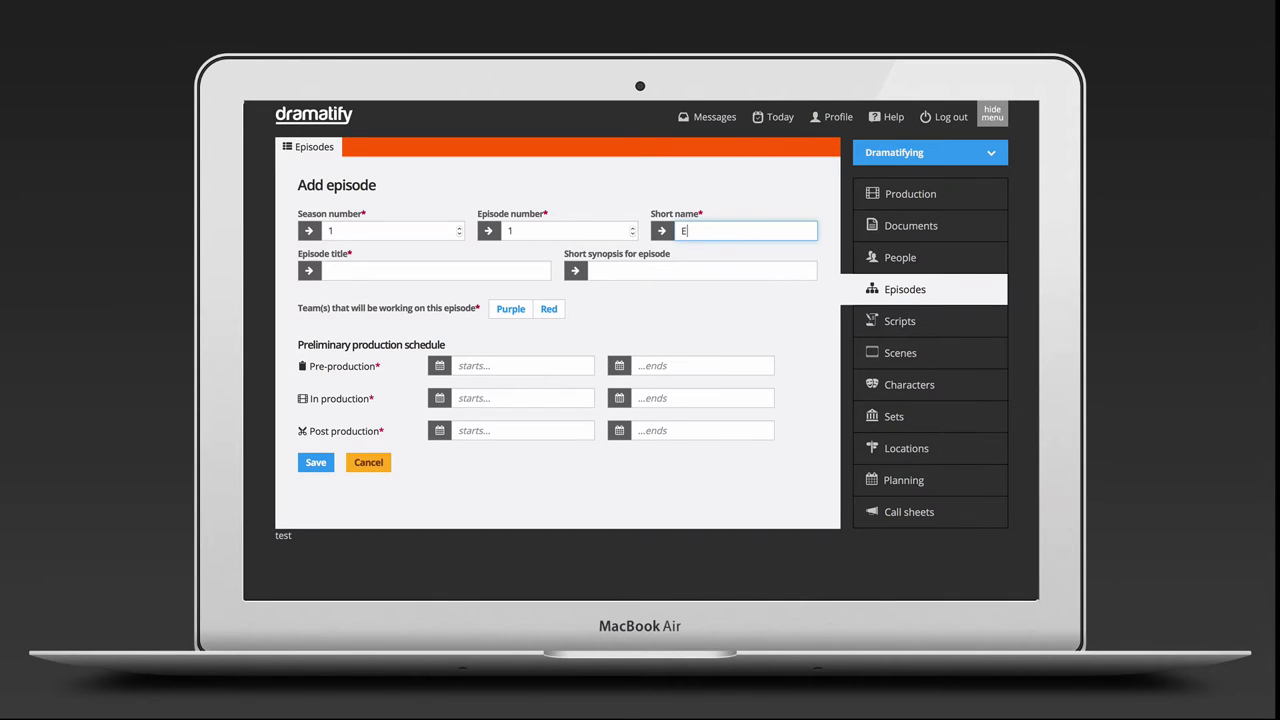
text(p 1)
click(435, 271)
text(The)
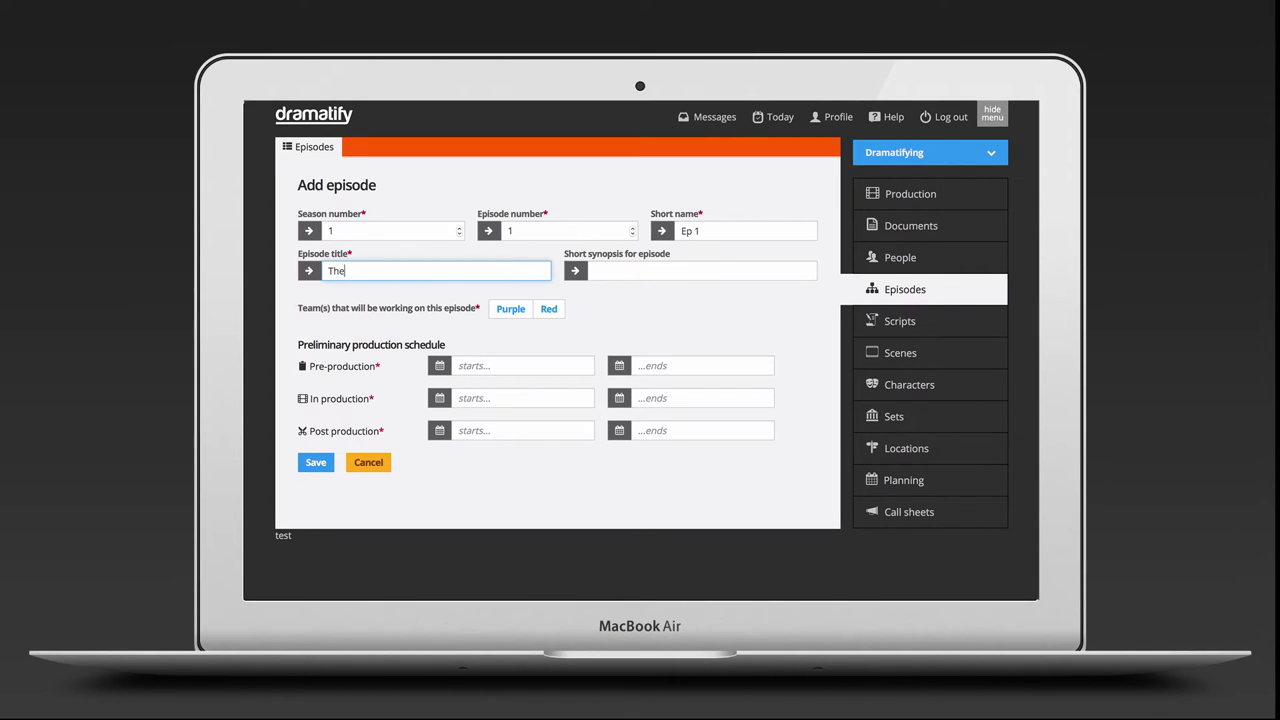
text( first episode)
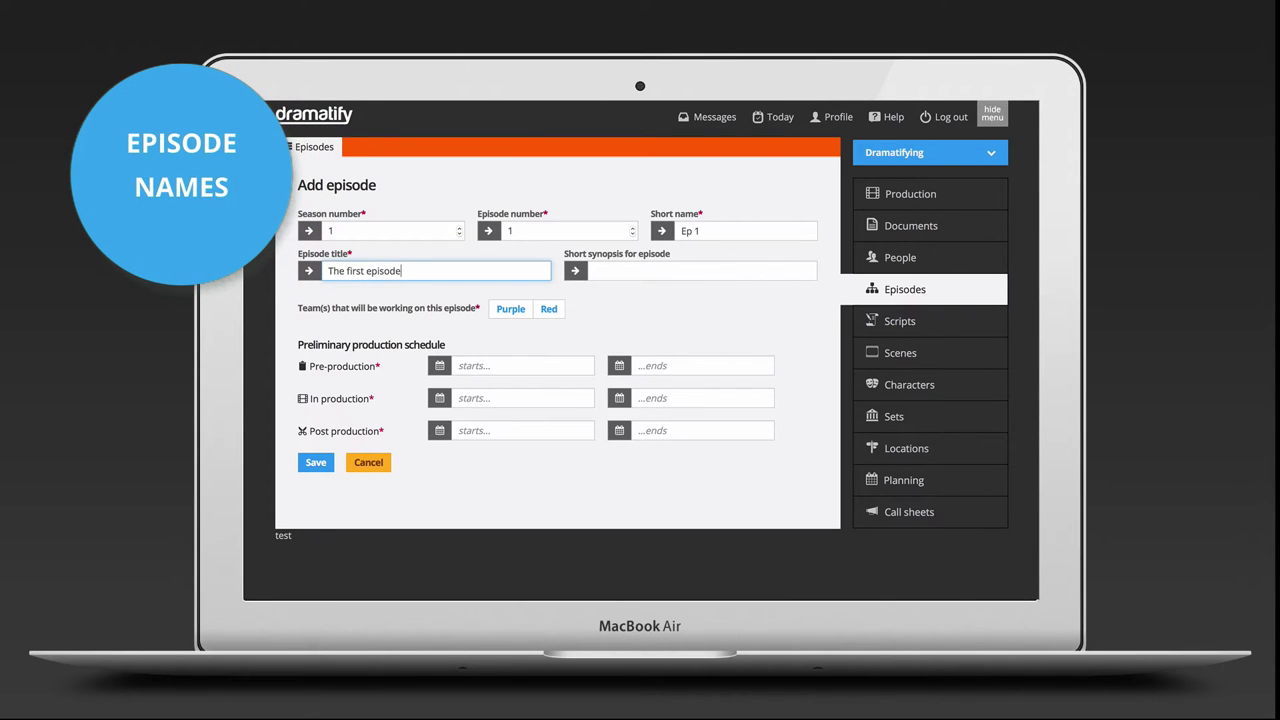
- Enter "A synopsis" as the episode's short synopsis and assign the Purple team to it
click(595, 271)
text(A )
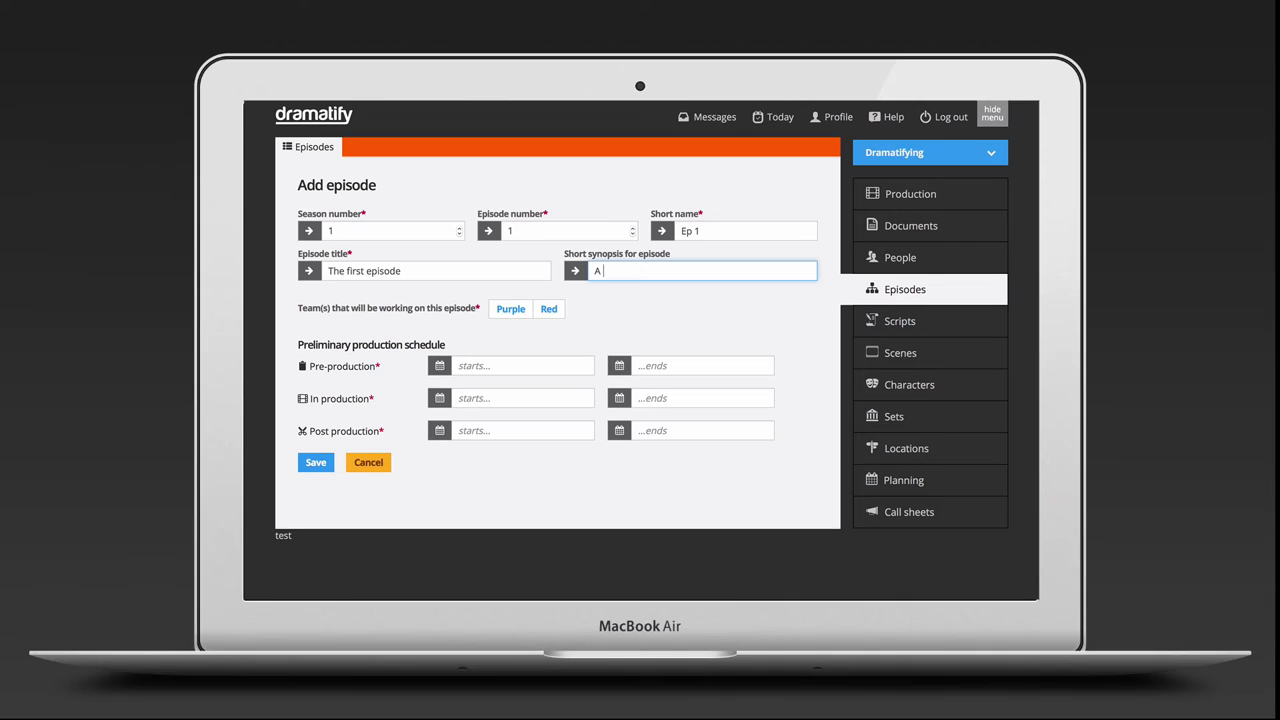
text(synopsis)
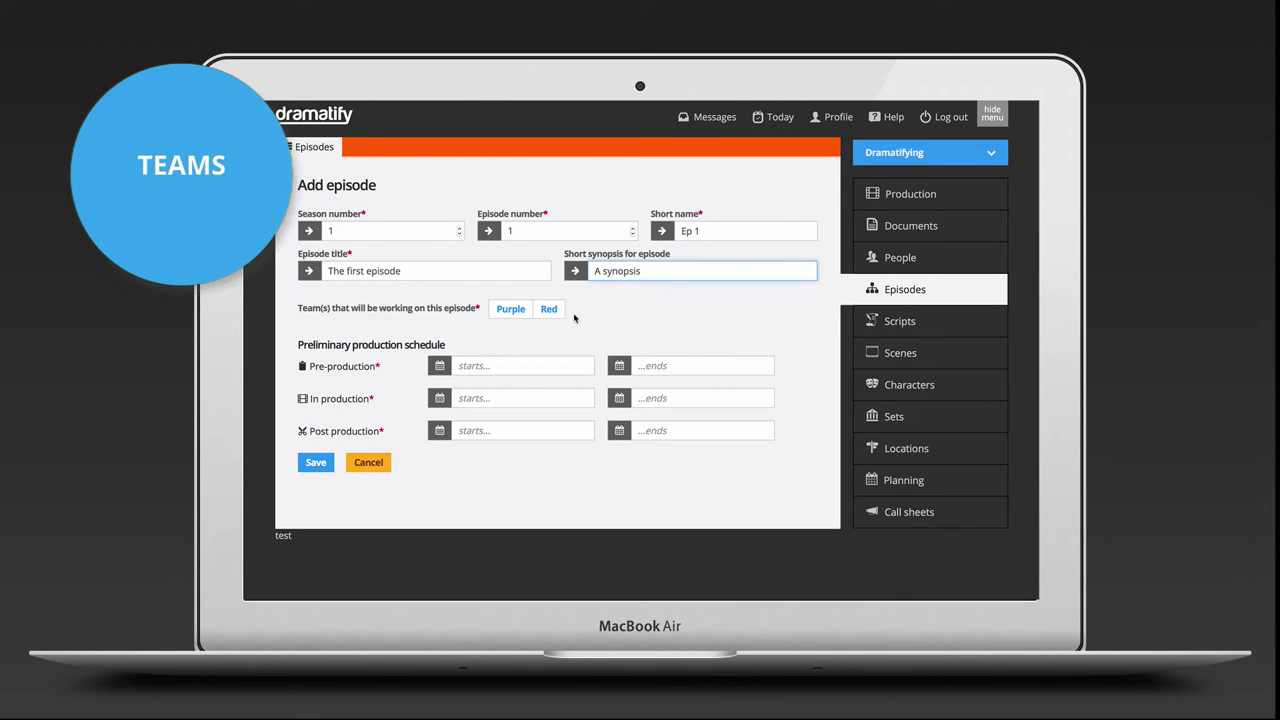
click(512, 312)
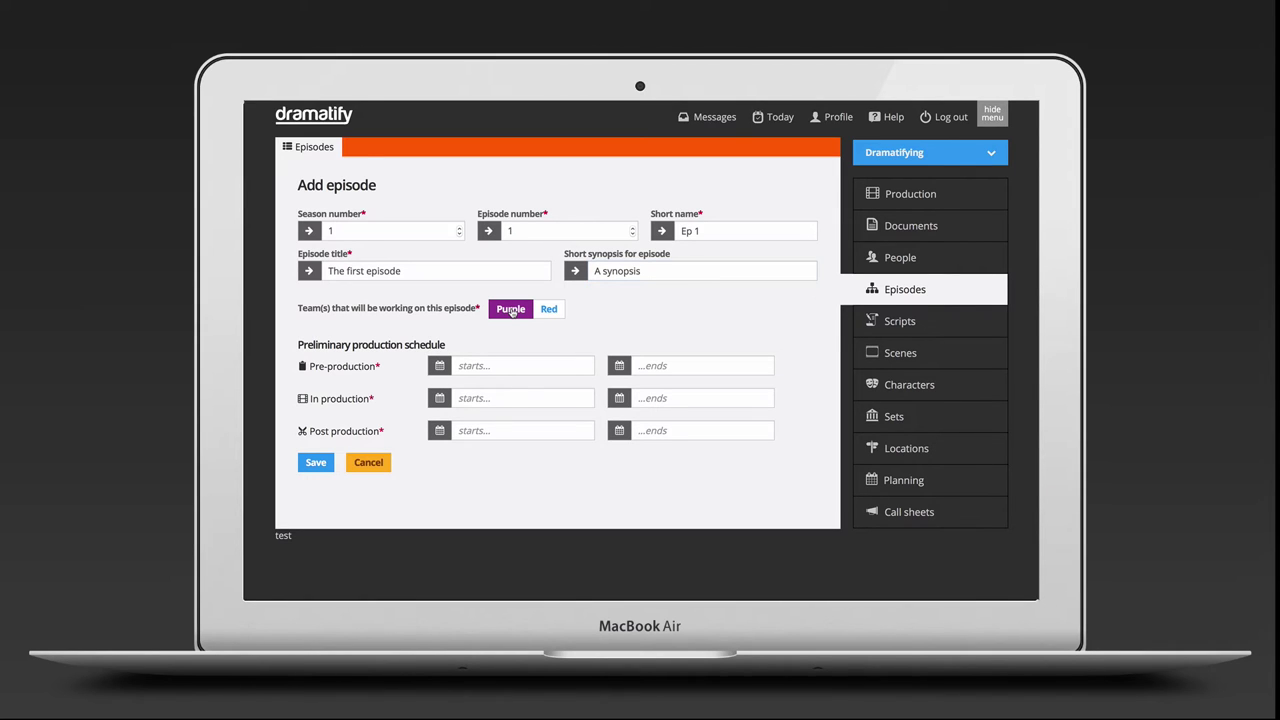
- Set the episode's pre-production period from 2016-07-27 to 2016-07-28
click(488, 366)
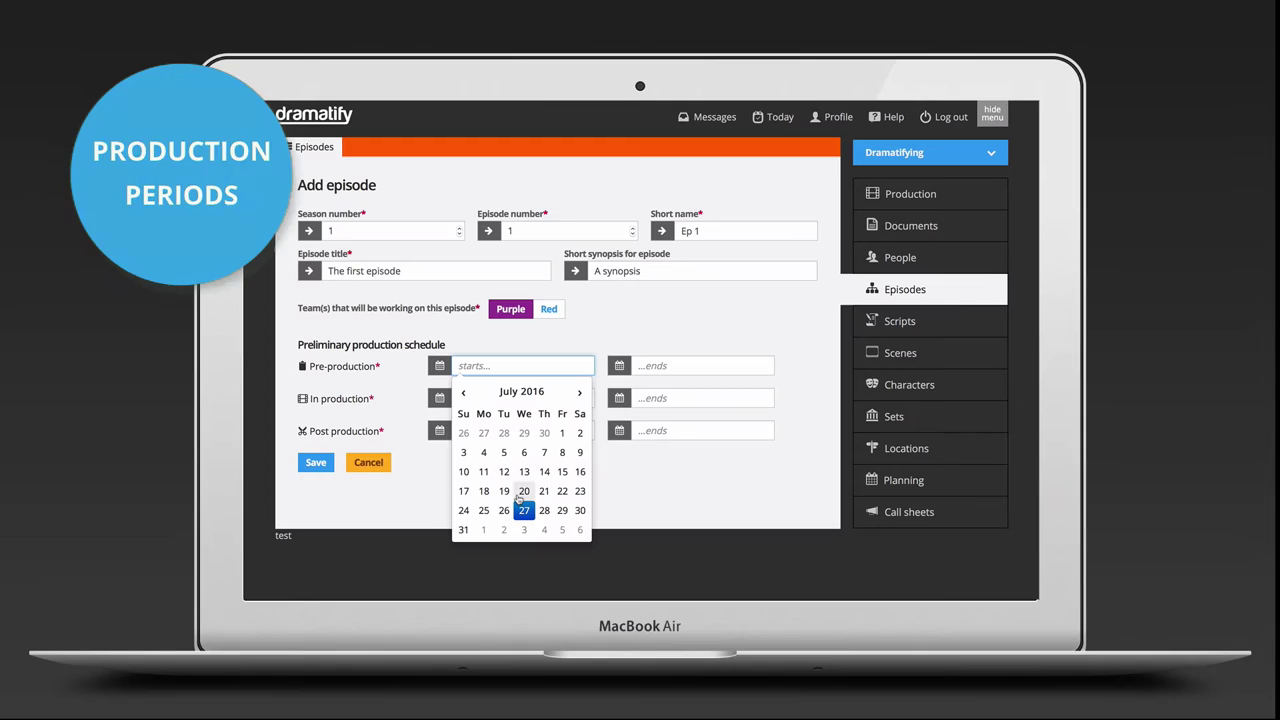
click(523, 512)
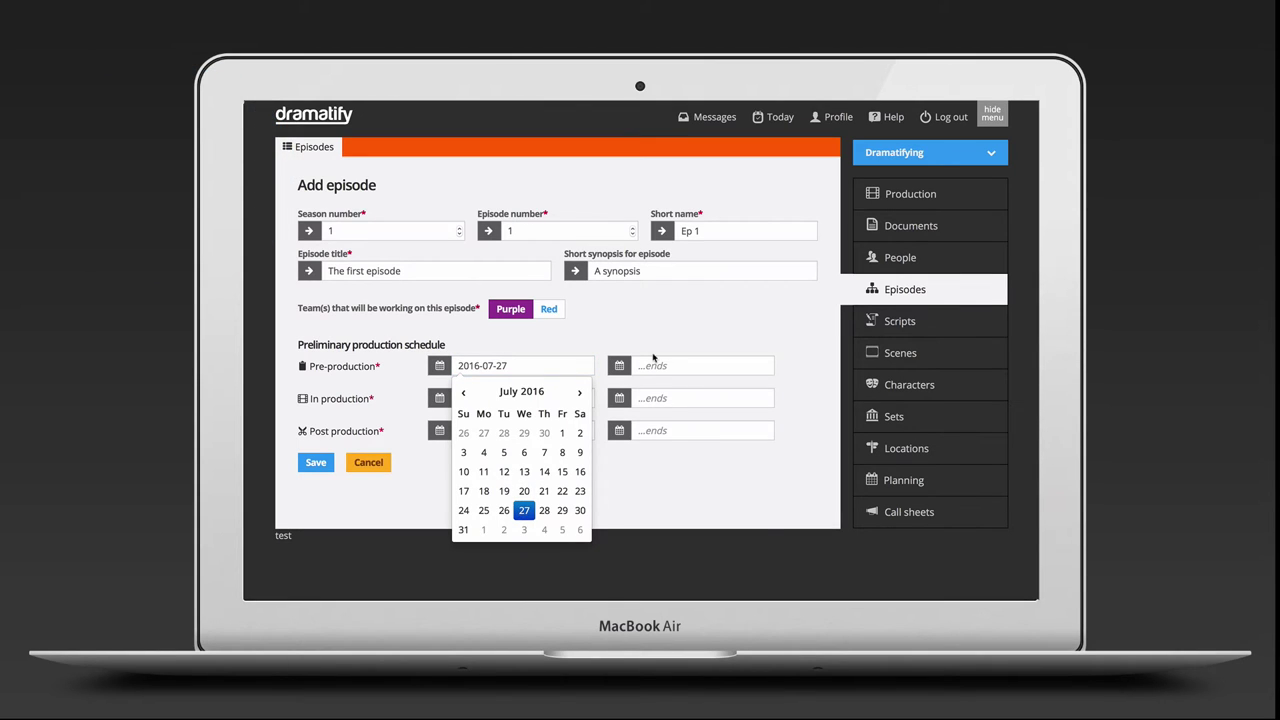
click(652, 362)
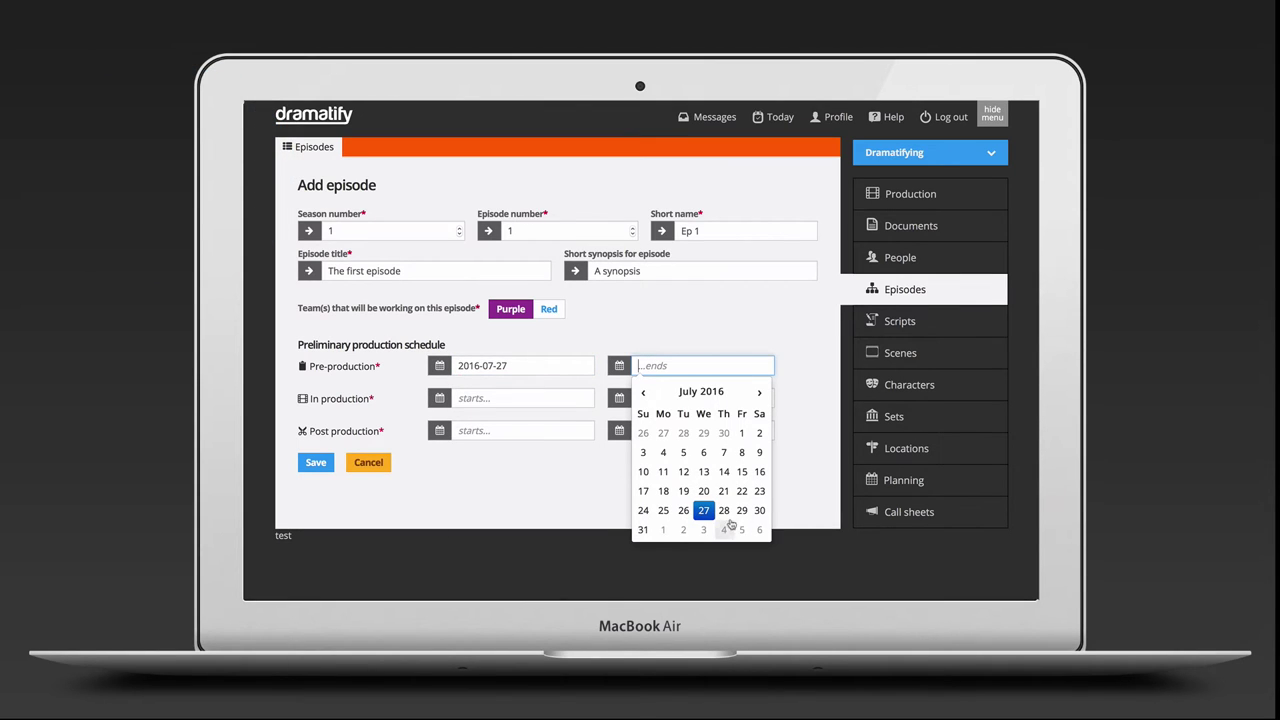
click(725, 512)
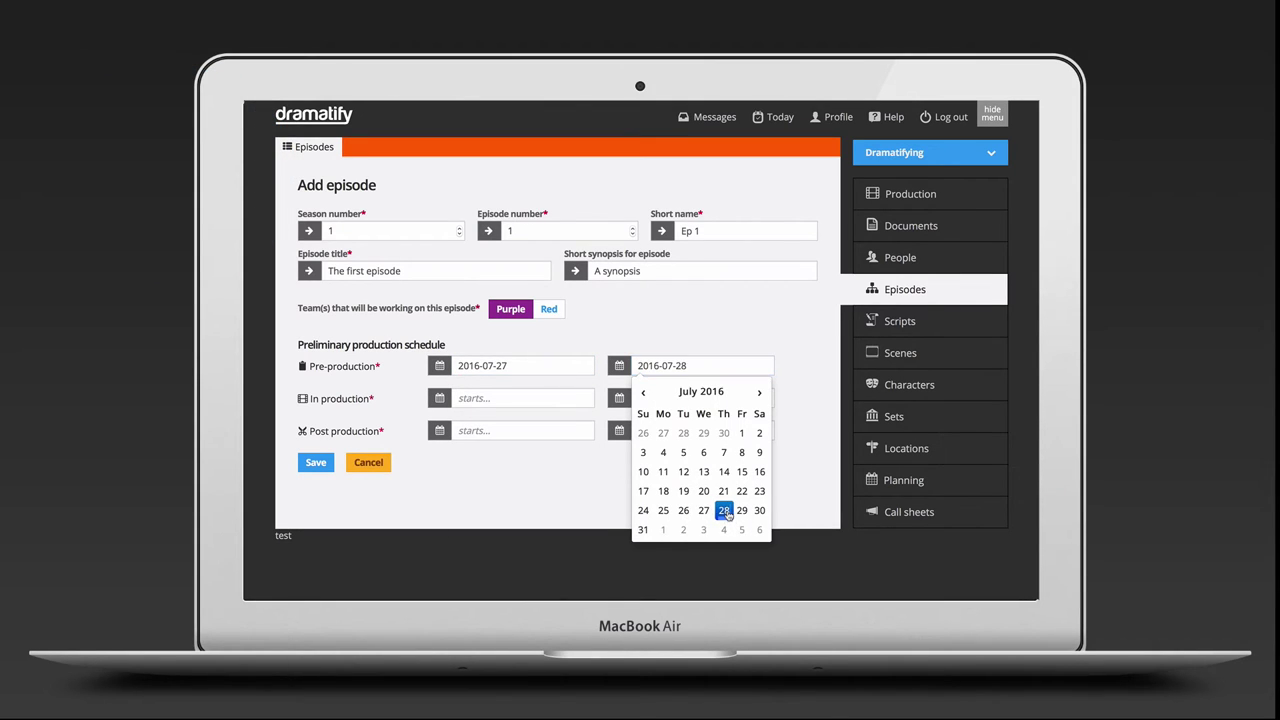
- Set the episode's in-production period from 2016-07-29 to 2016-07-30
click(508, 398)
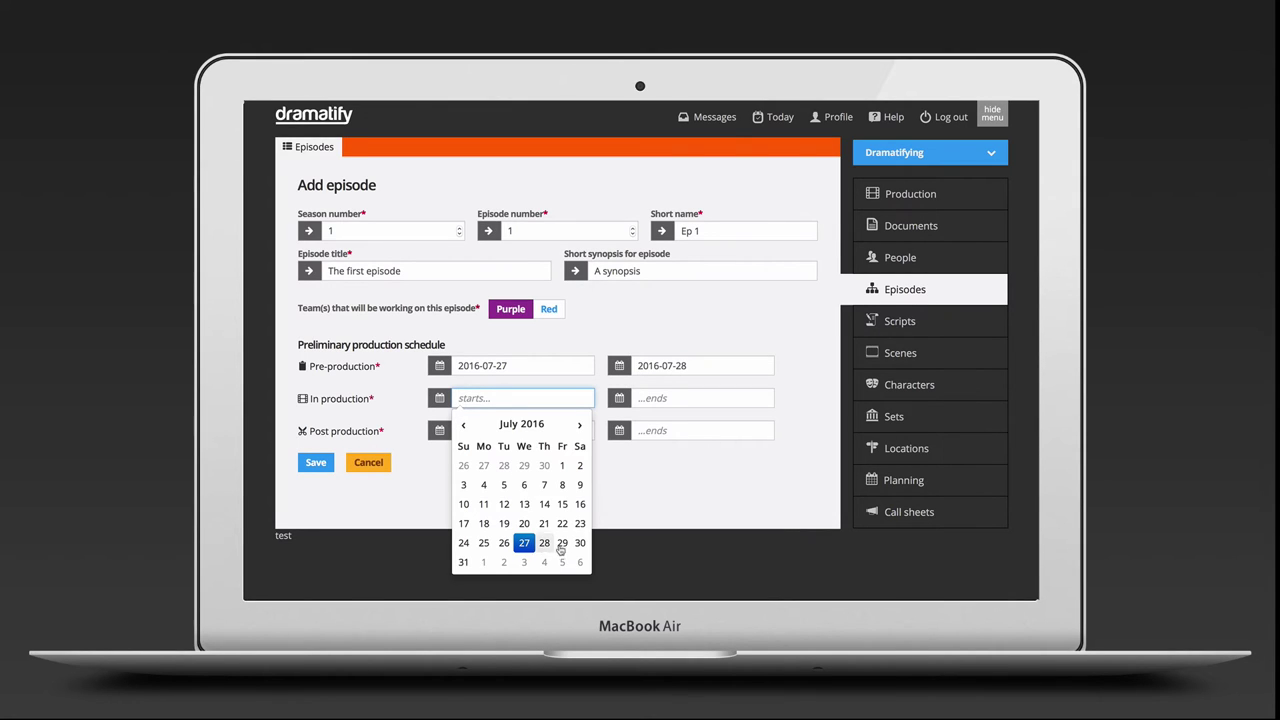
click(562, 542)
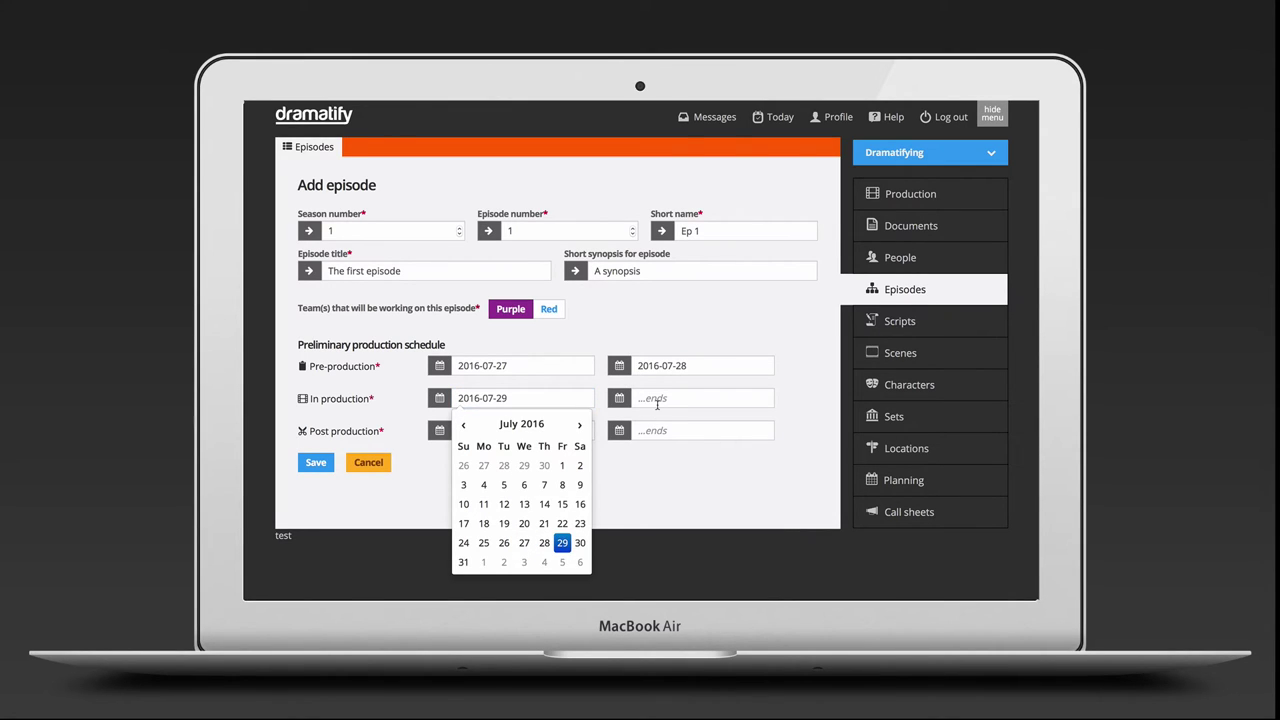
click(656, 399)
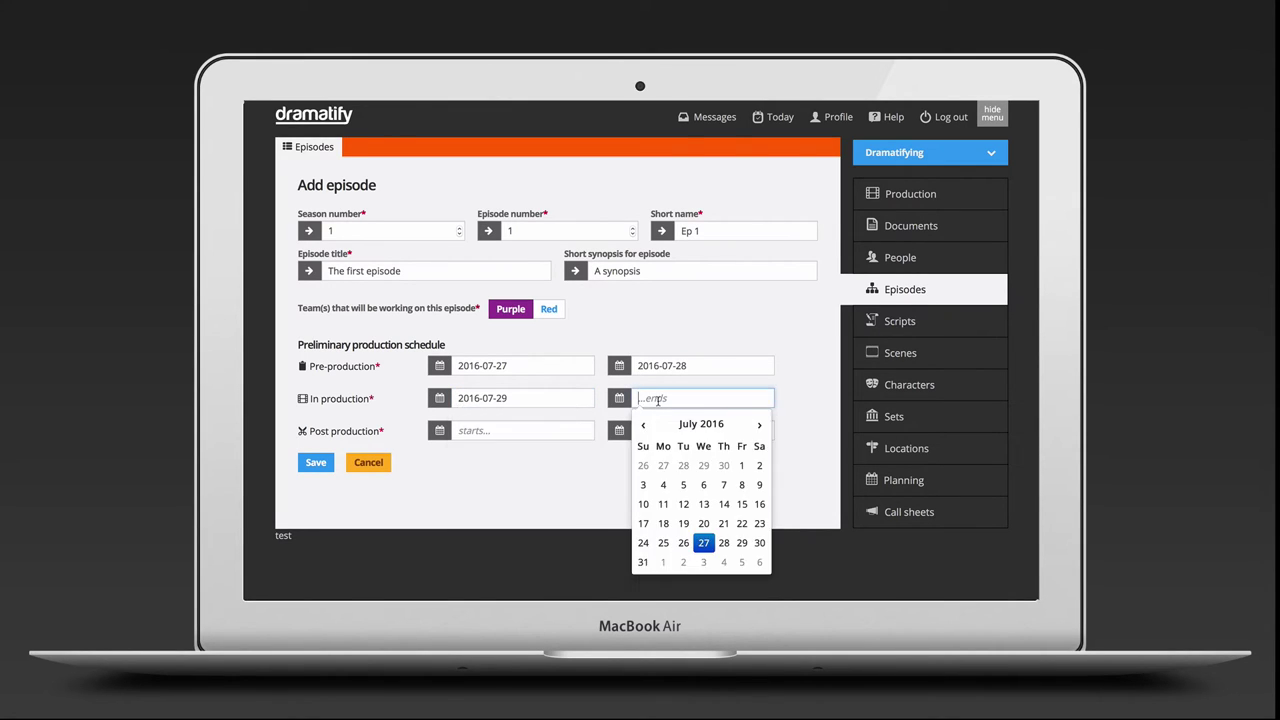
click(758, 543)
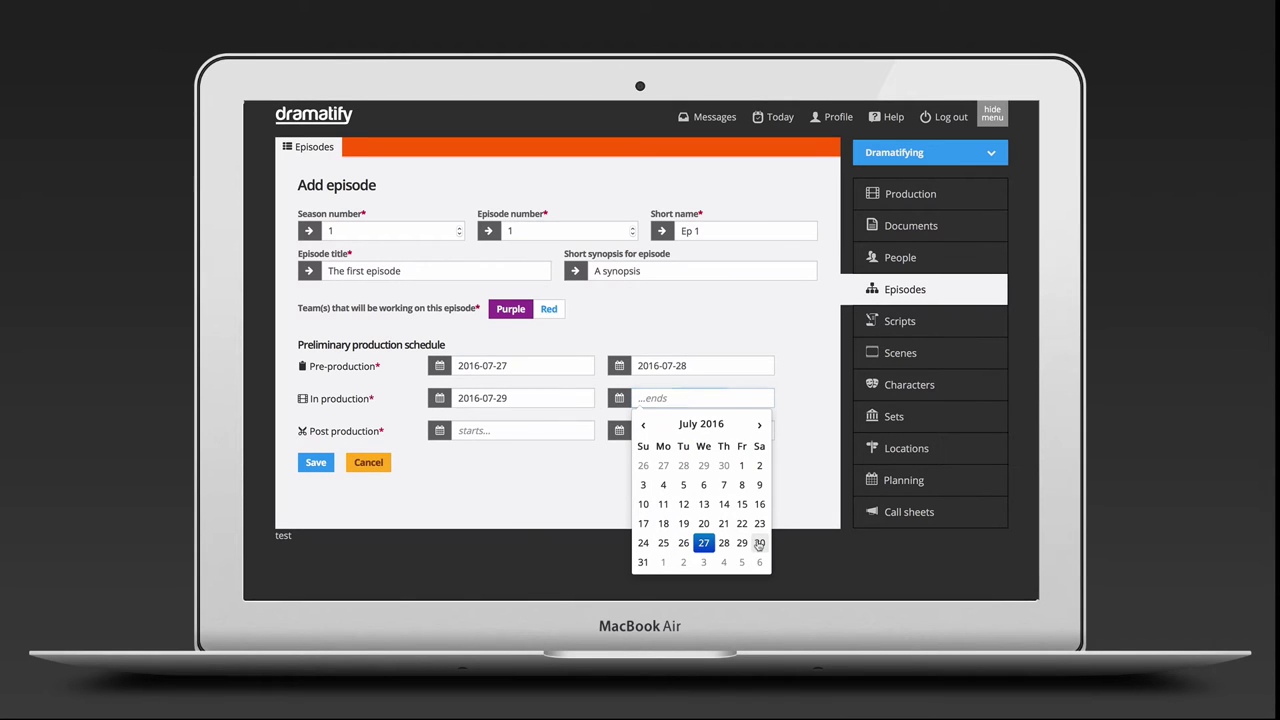
- Set the episode's post-production period from 2016-07-31 to 2016-08-01 and save the episode
click(510, 431)
scroll(500, 512, down, 1)
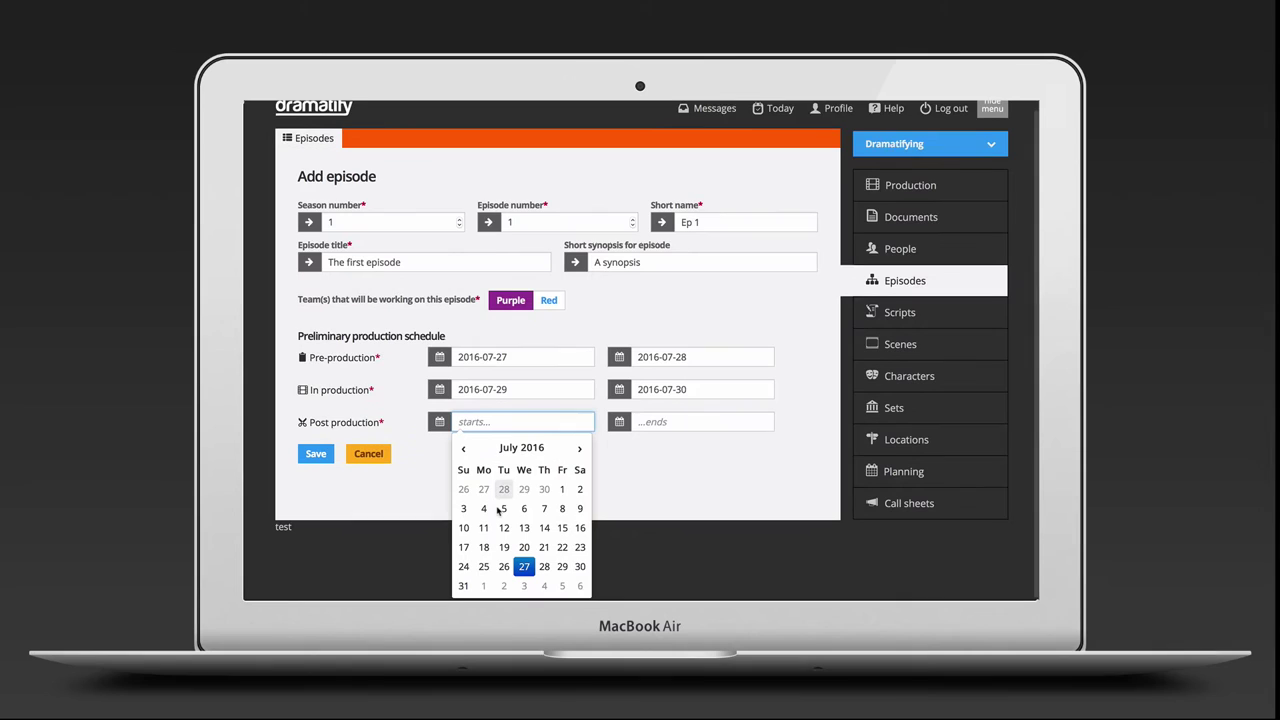
click(463, 587)
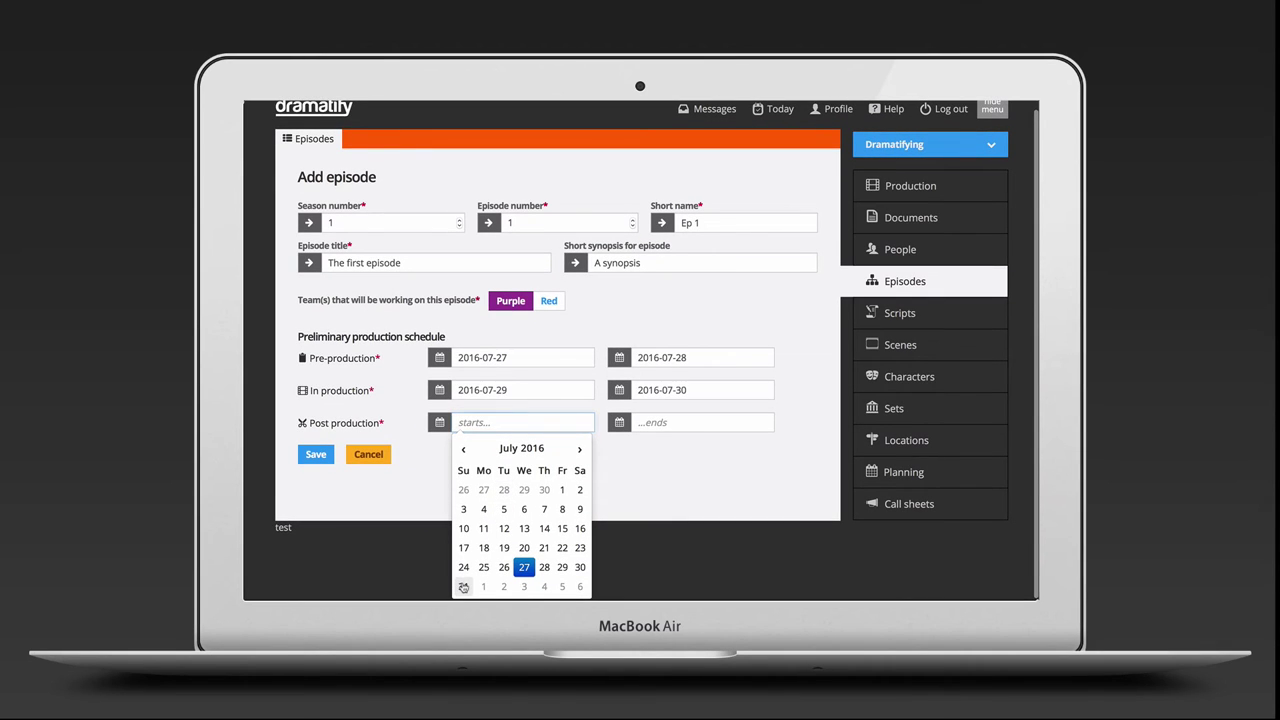
click(646, 427)
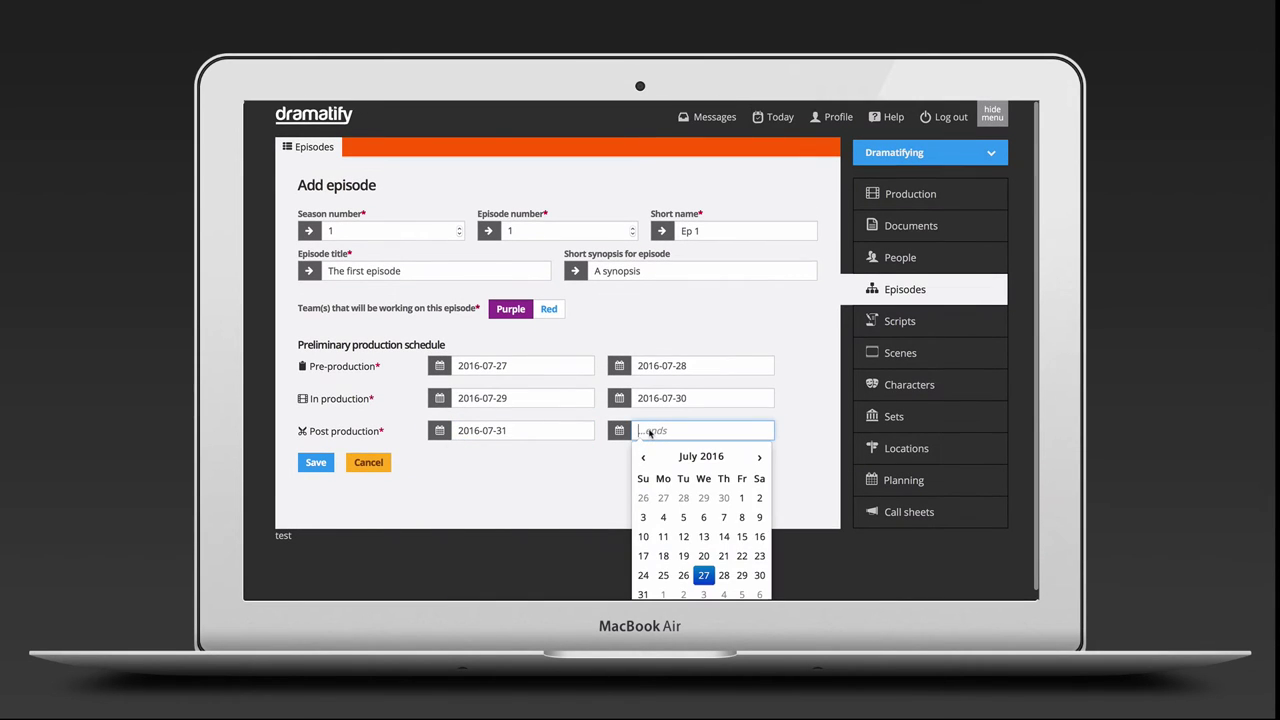
click(664, 594)
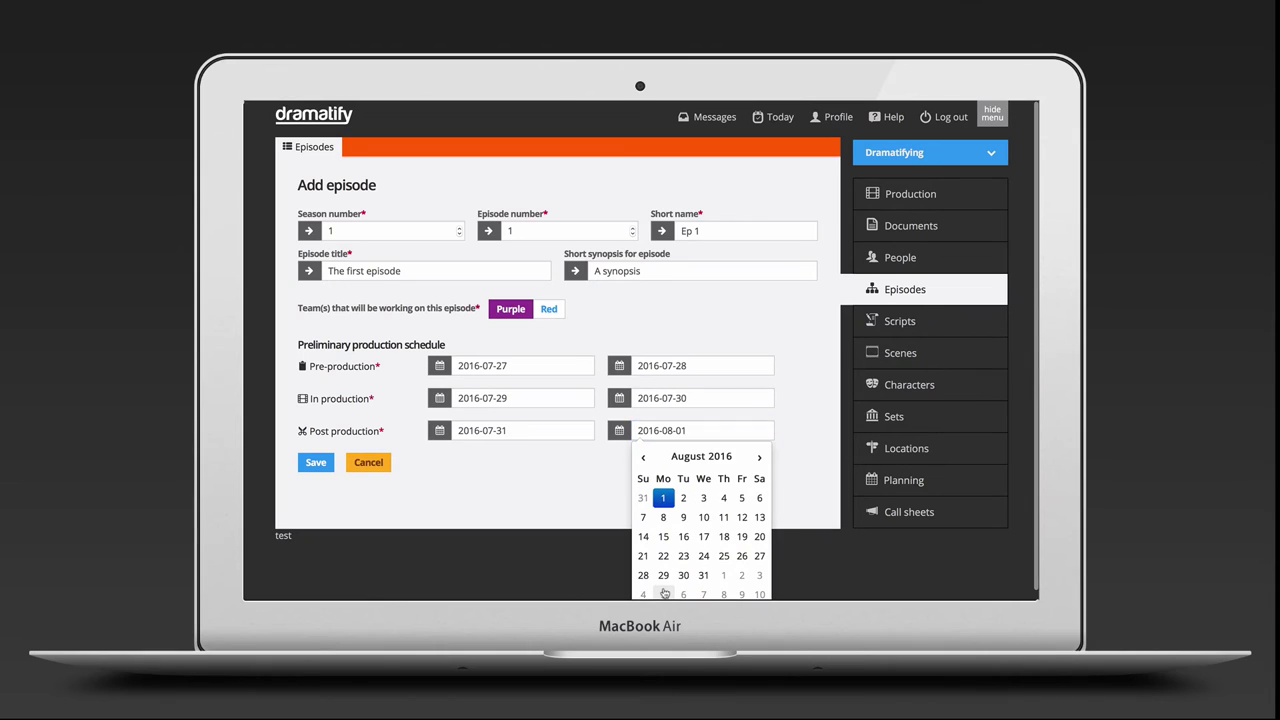
click(459, 527)
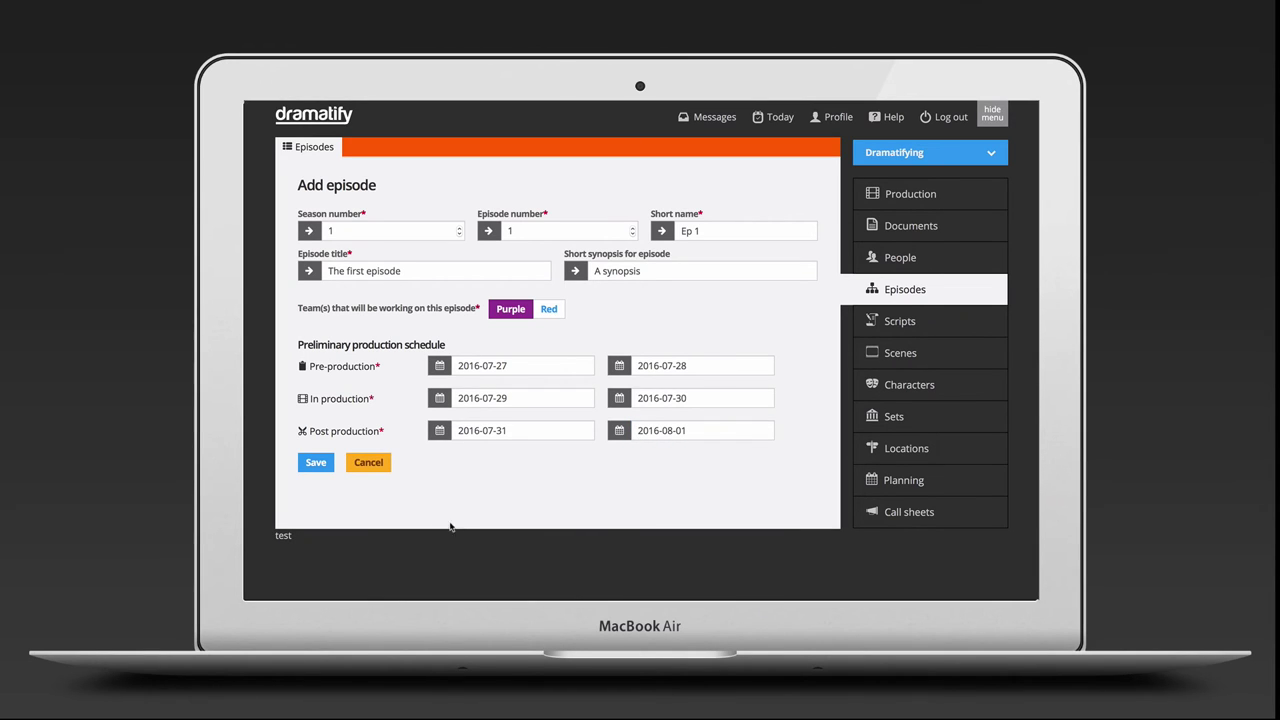
click(314, 468)
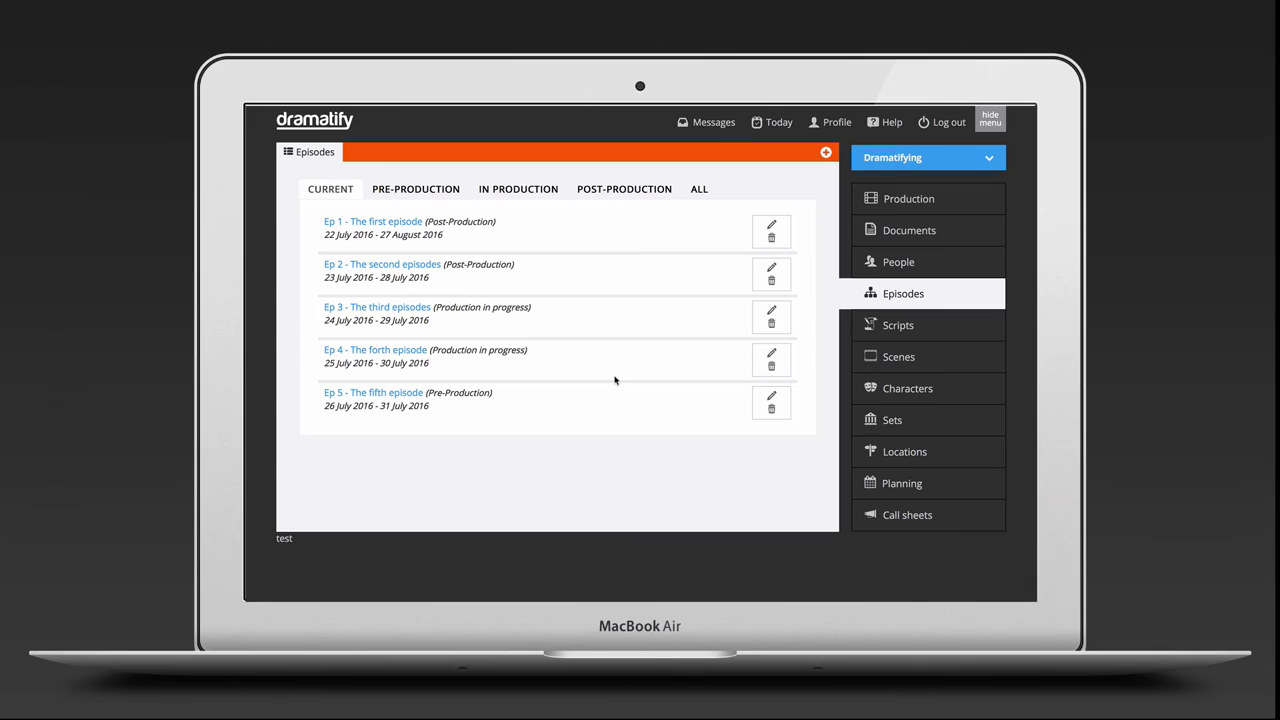
- Review the episodes by phase: pre-production, in production, post-production and all
click(419, 189)
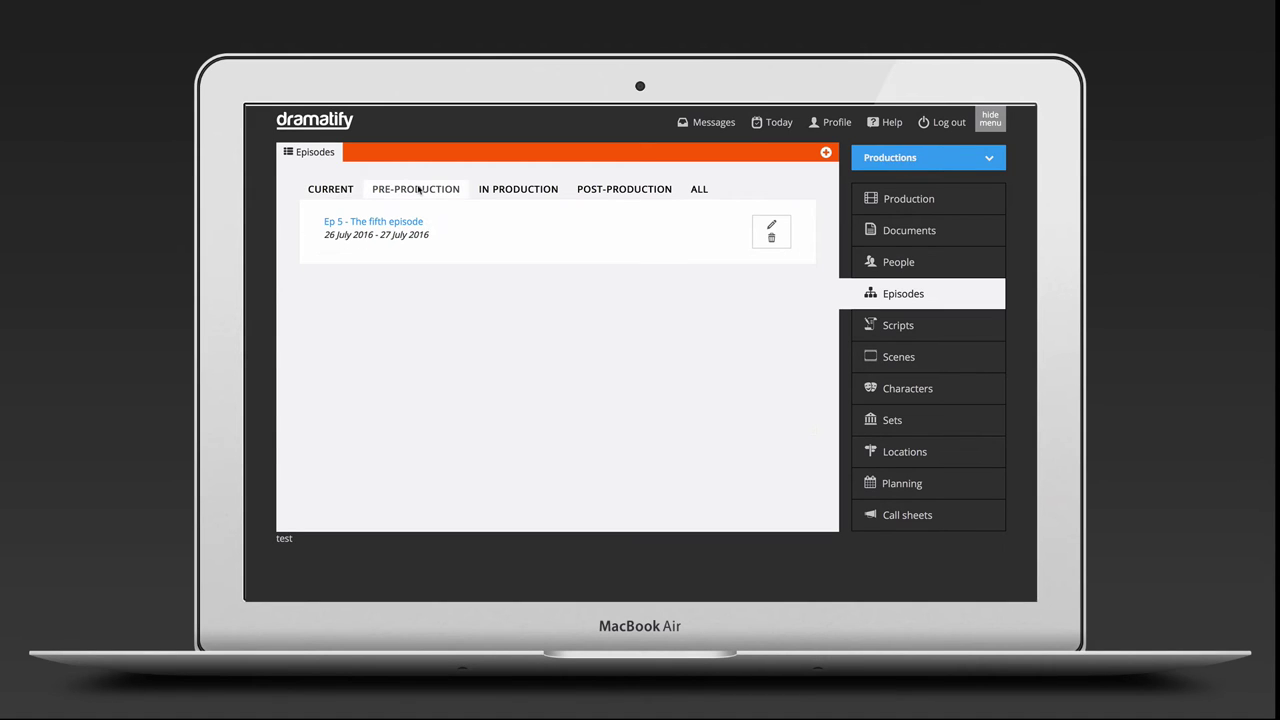
click(512, 192)
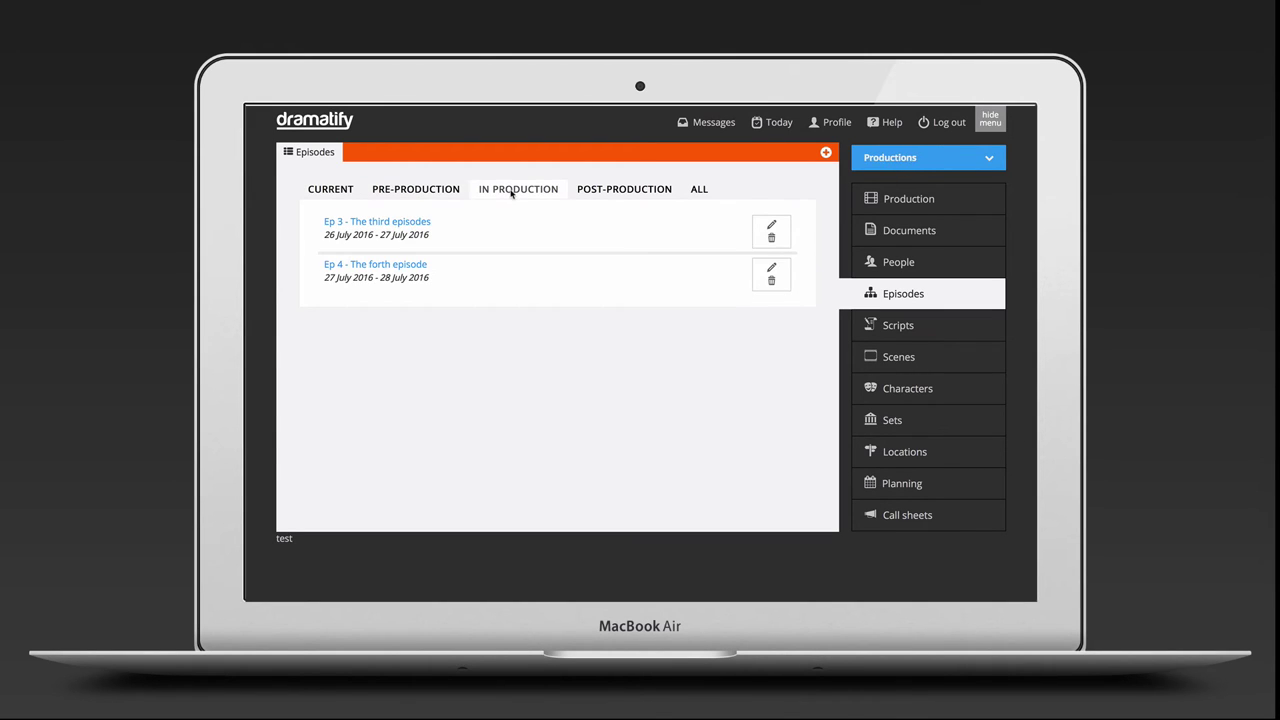
click(587, 190)
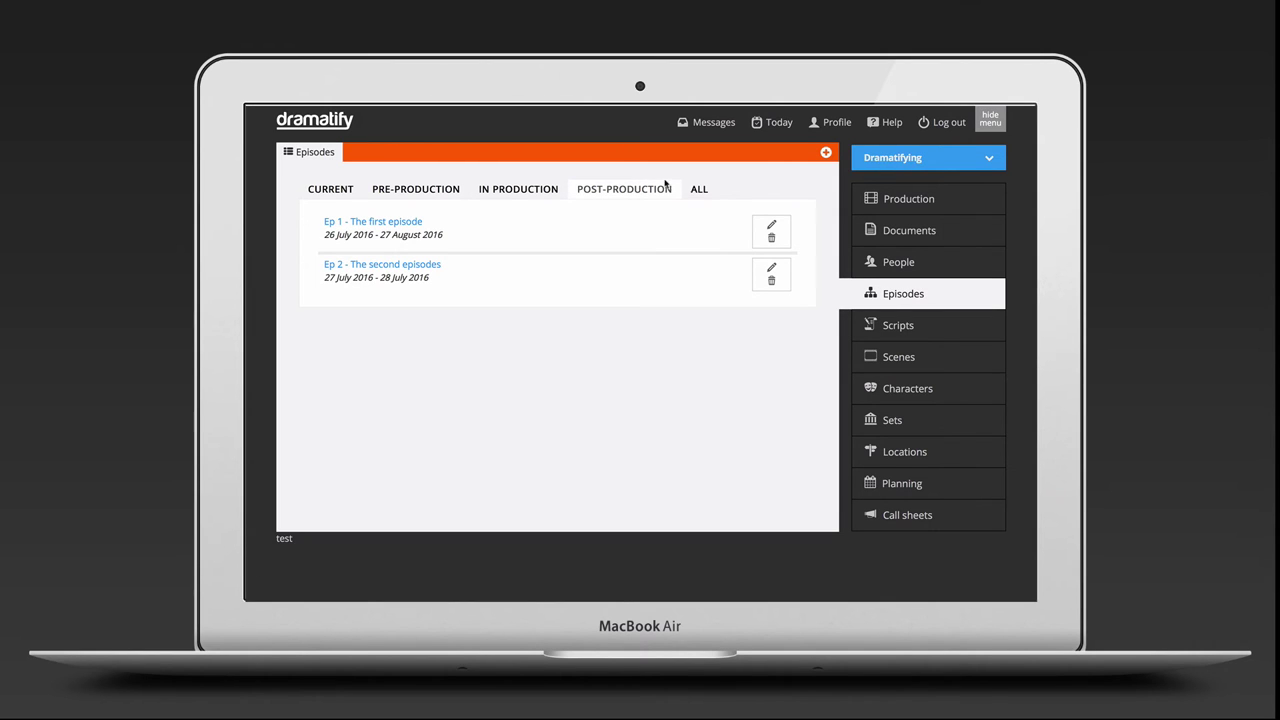
click(697, 190)
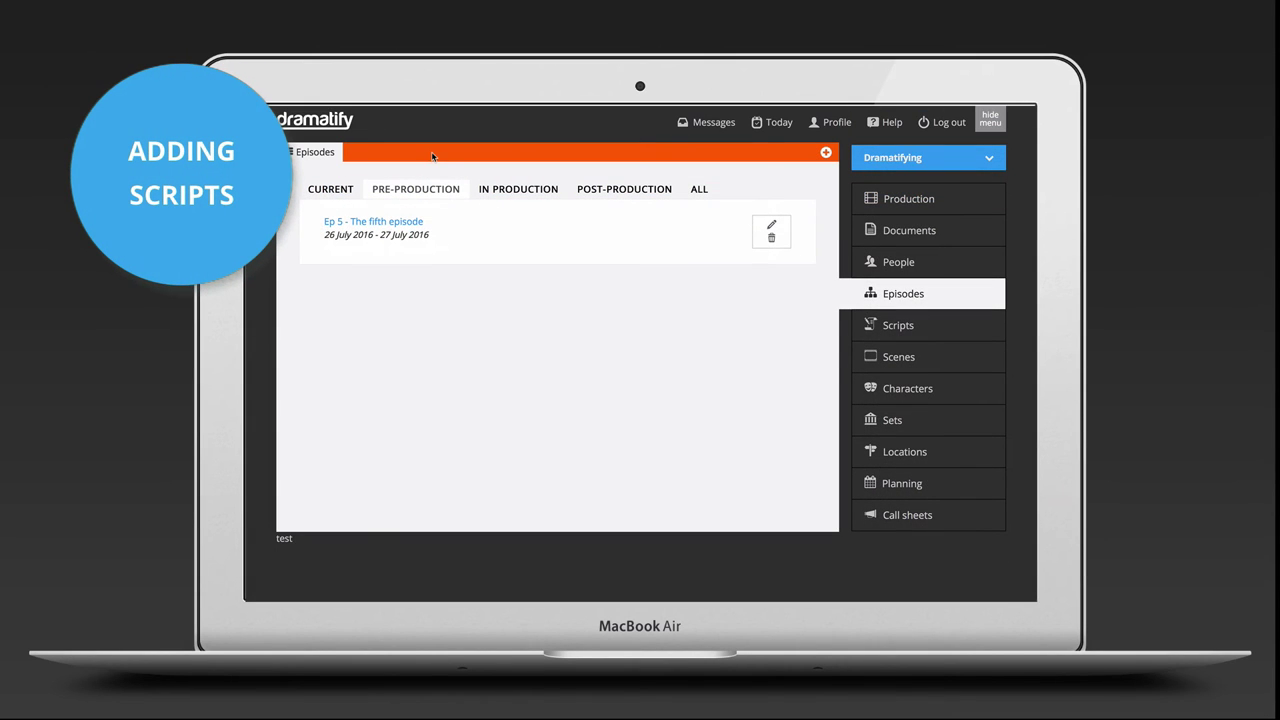
- Open "Ep 5 - The fifth episode" and start creating a script for it
click(392, 222)
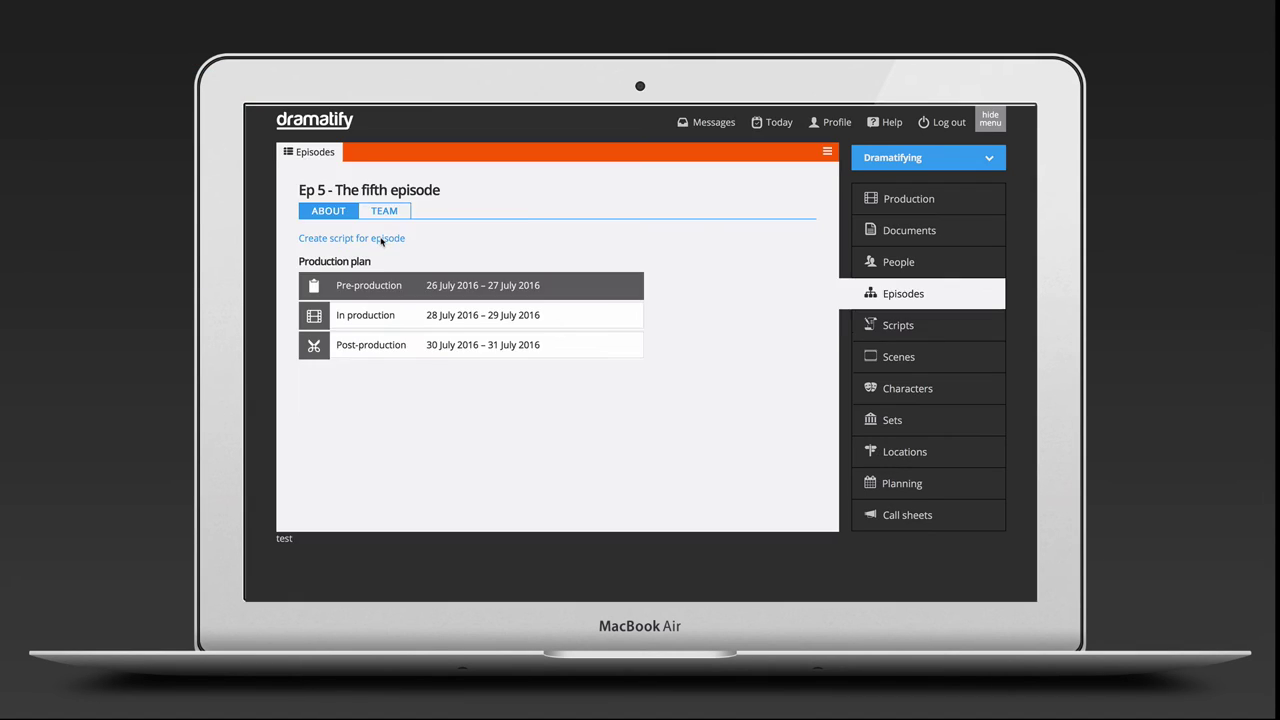
click(391, 240)
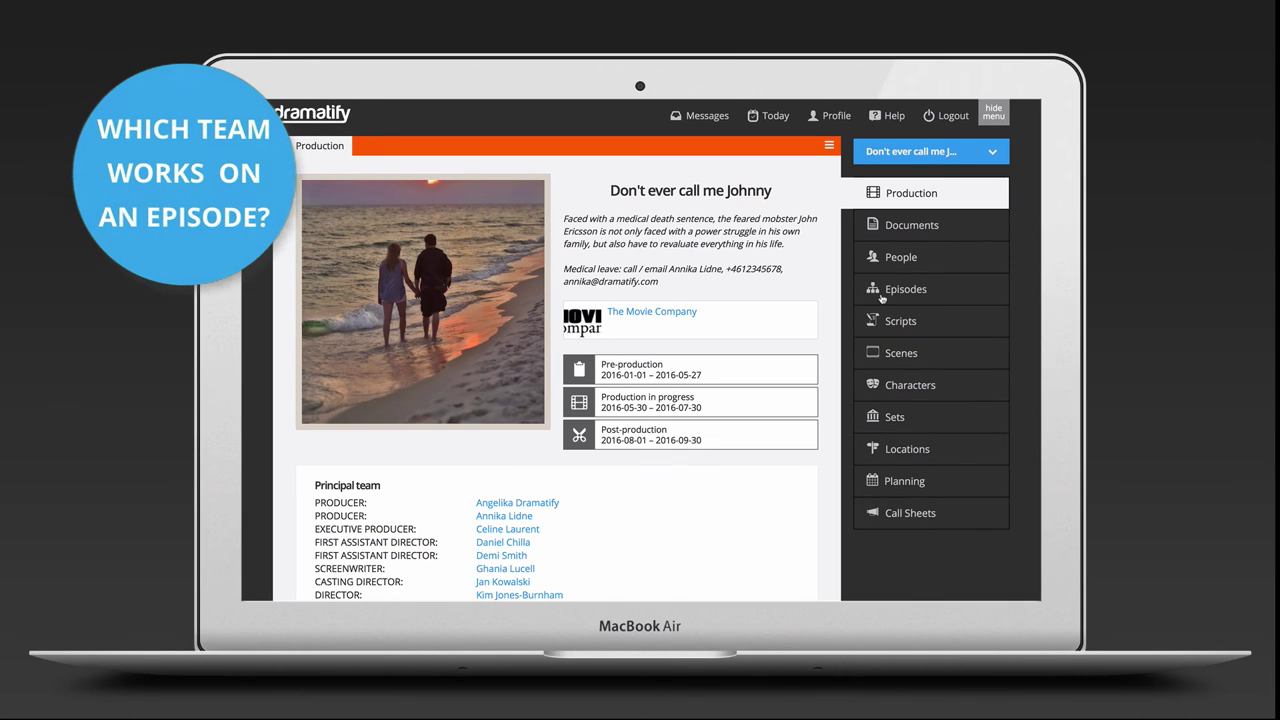
- Open the episode "Ep 3 - The ordinary game" and review the team members assigned to it
click(882, 293)
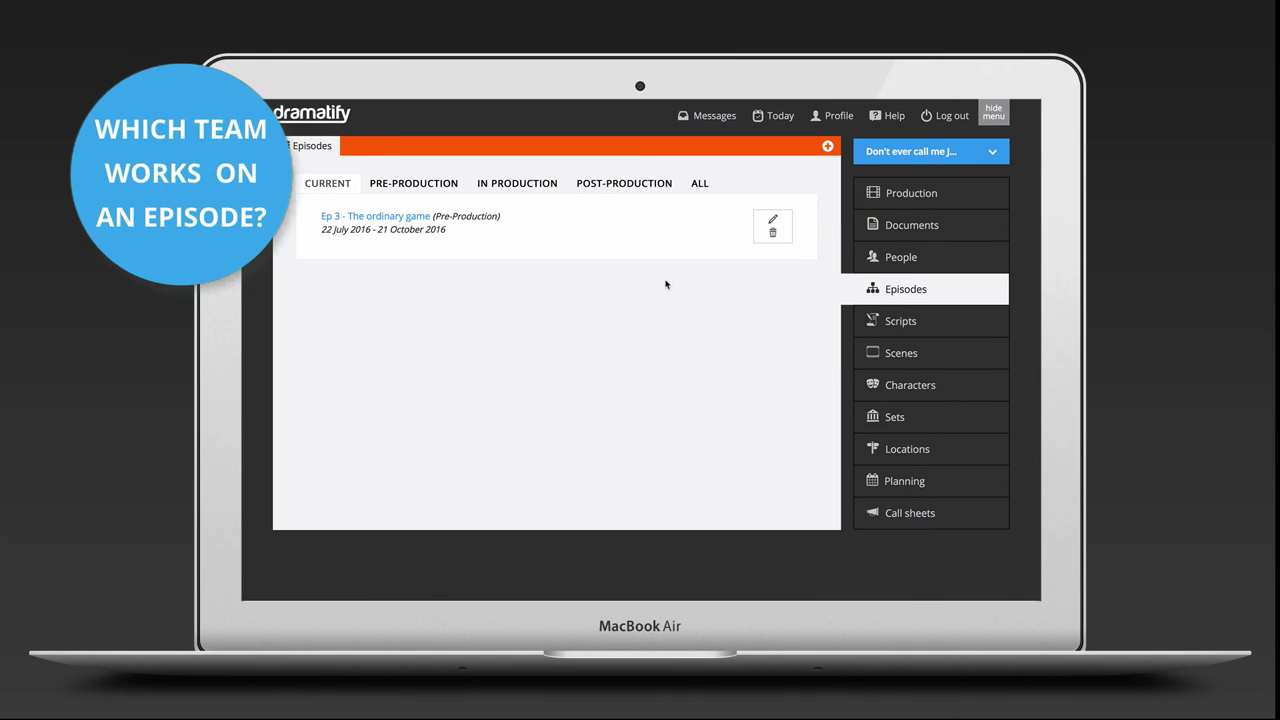
click(408, 218)
click(386, 204)
scroll(516, 407, down, 1)
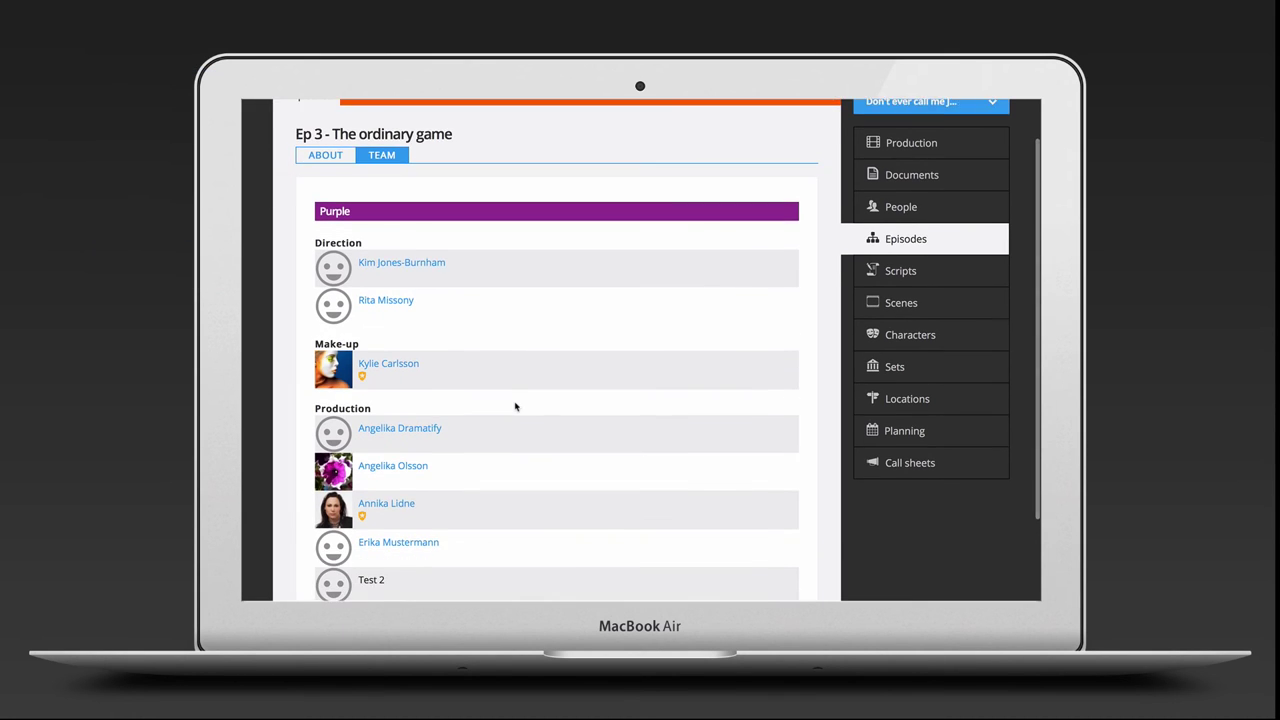
scroll(516, 407, down, 2)
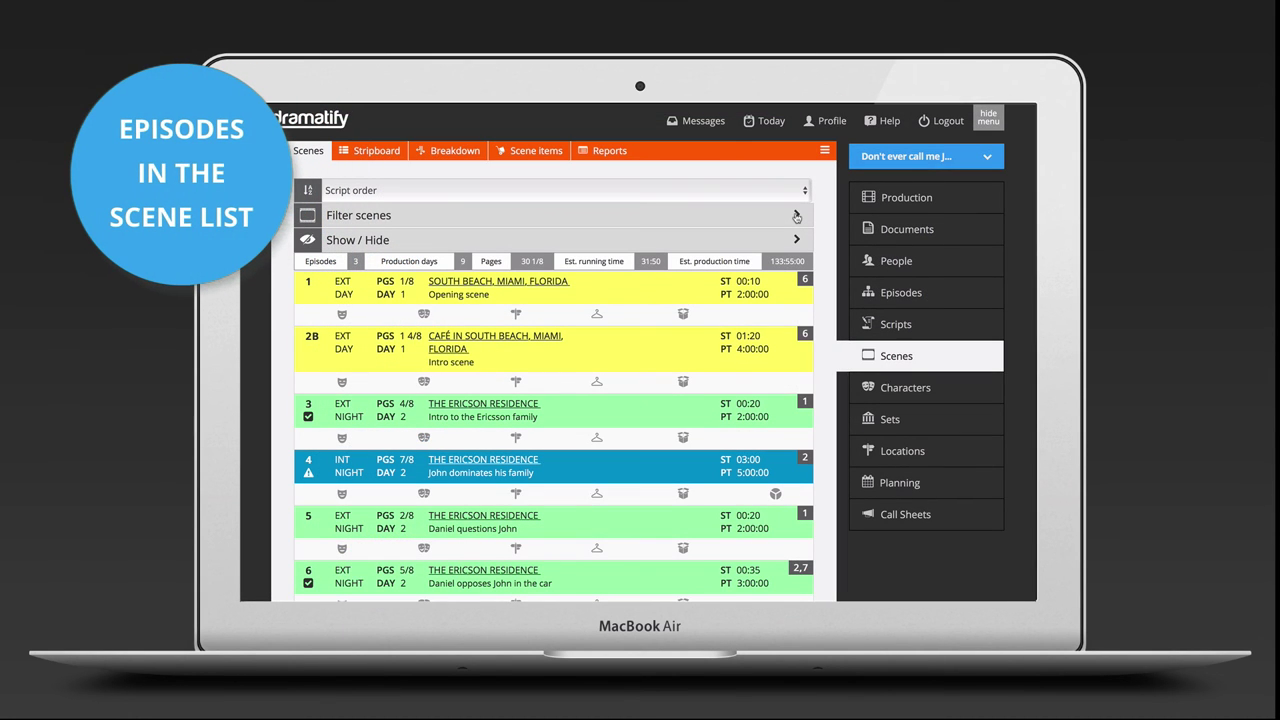
- Expand the scene list's filters and open the episode filter's choices
click(796, 217)
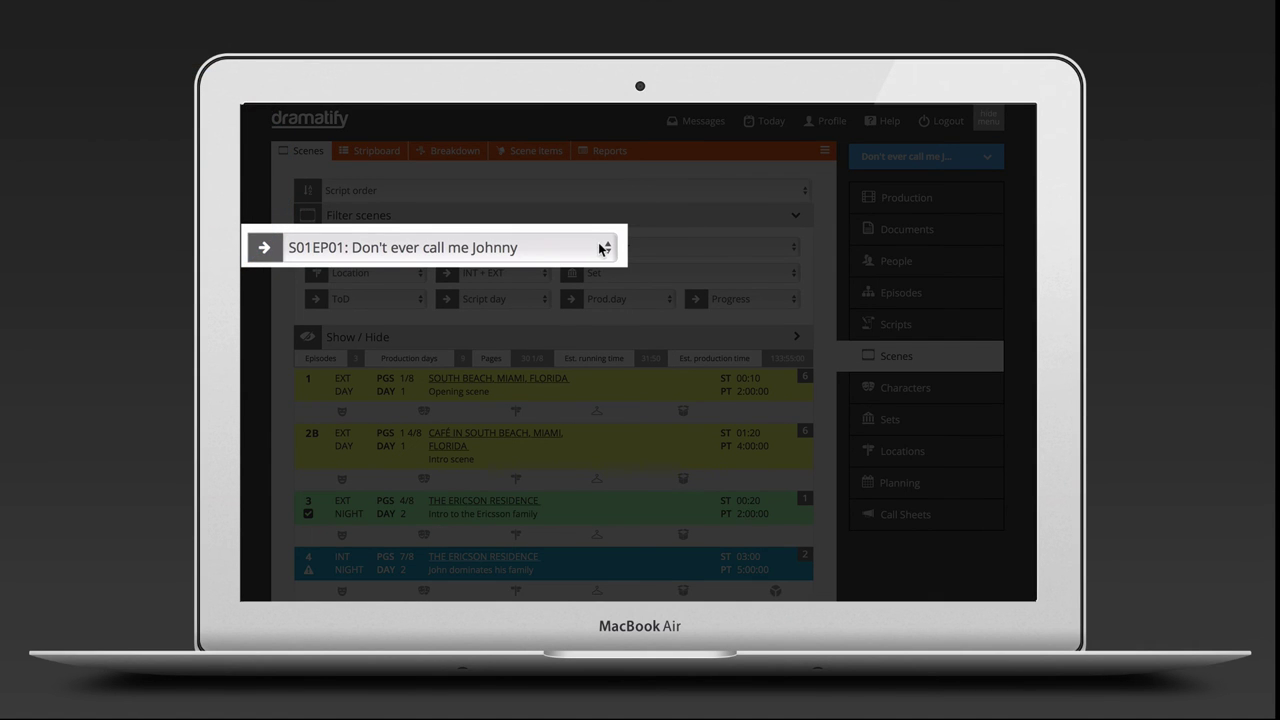
click(605, 248)
- Open the scheduling view in the production planning and expand its scene filters
click(888, 482)
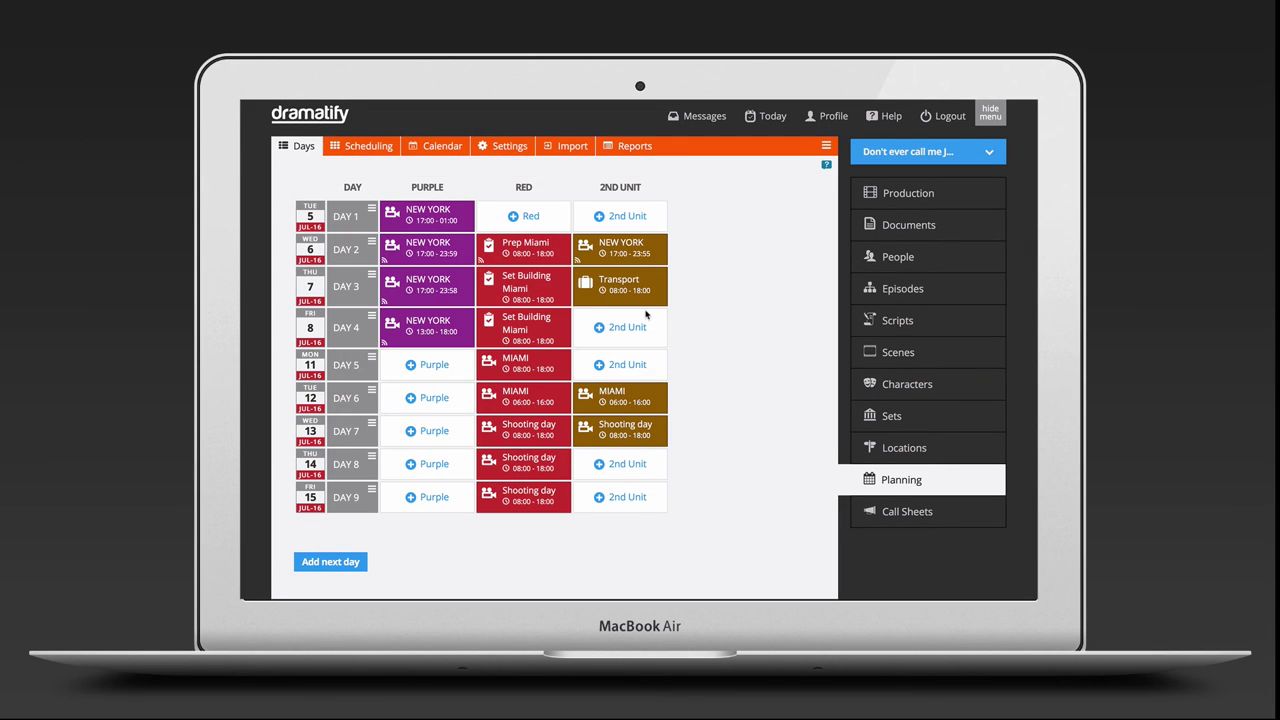
click(362, 146)
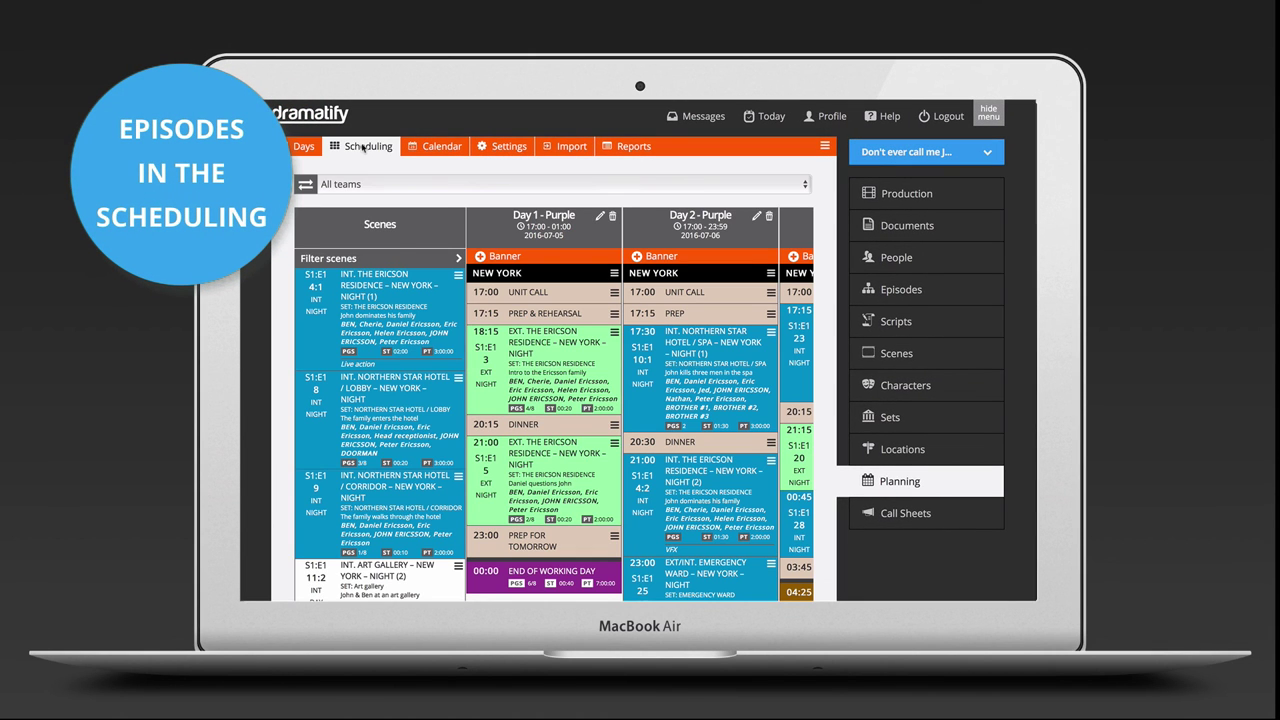
click(397, 262)
- Filter the scheduling scenes by season 1 and episode 1, and switch the episode filter to 2
click(354, 286)
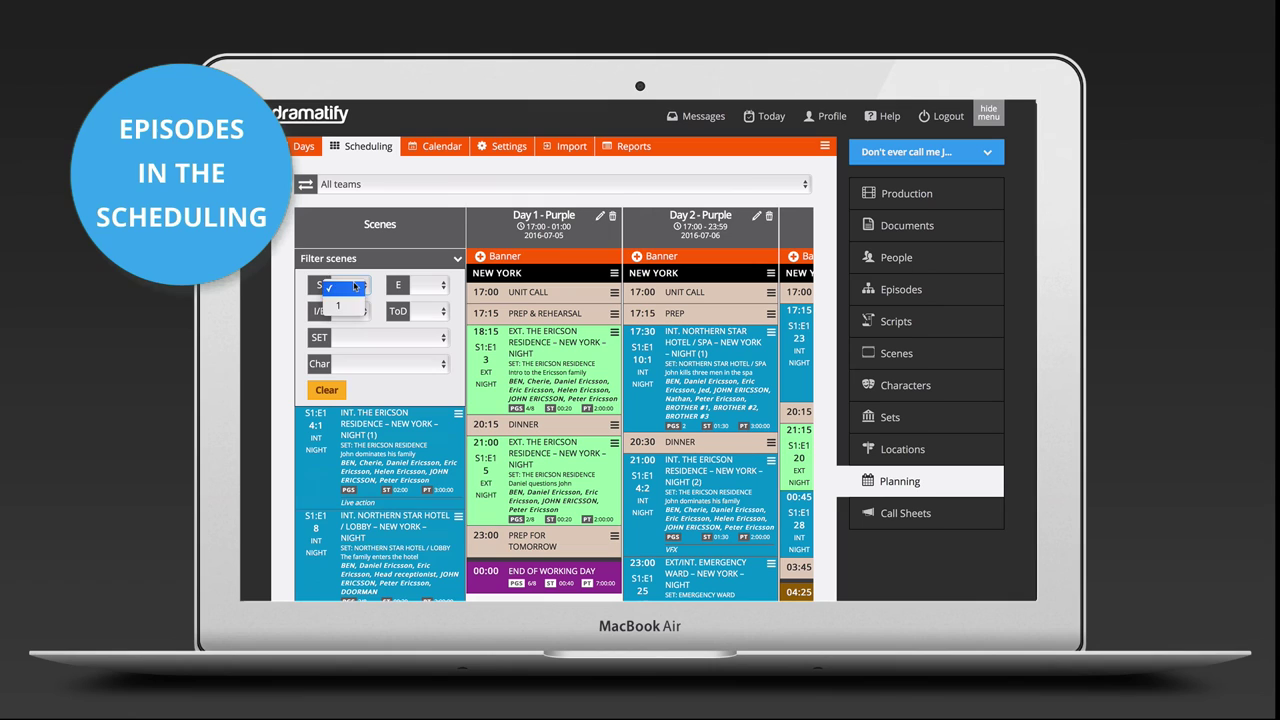
click(338, 305)
click(420, 286)
click(418, 305)
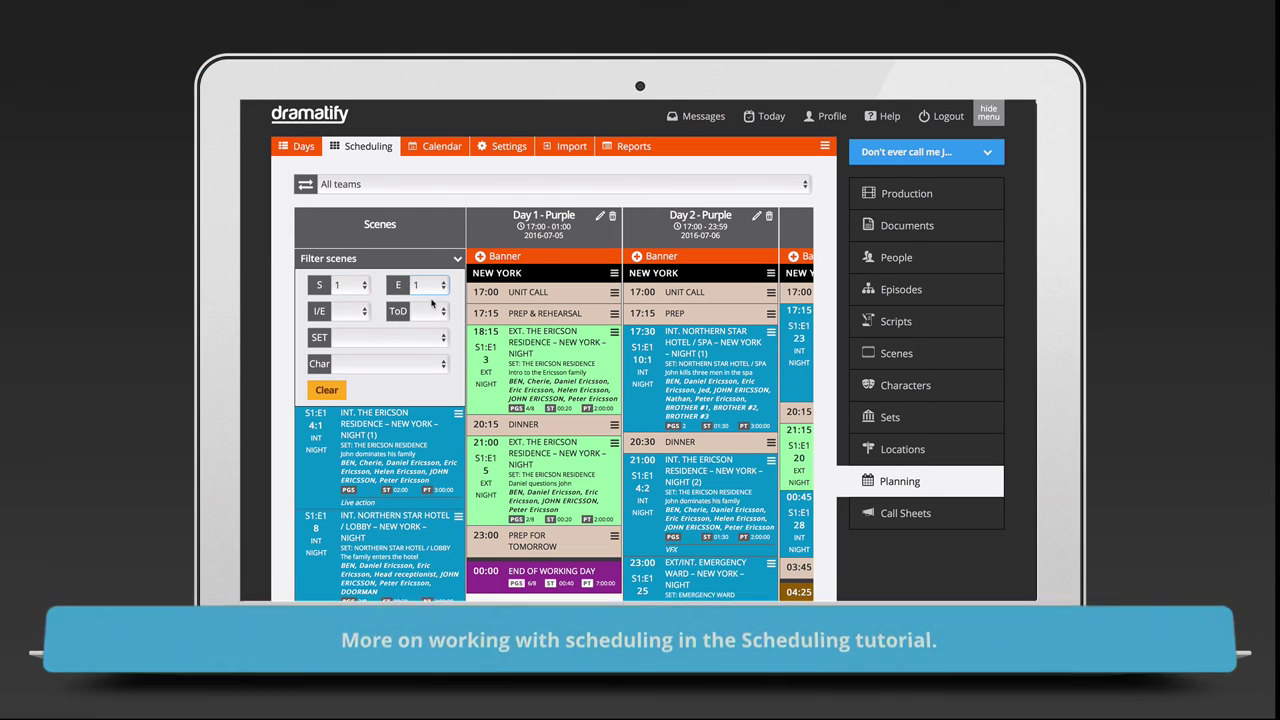
click(440, 287)
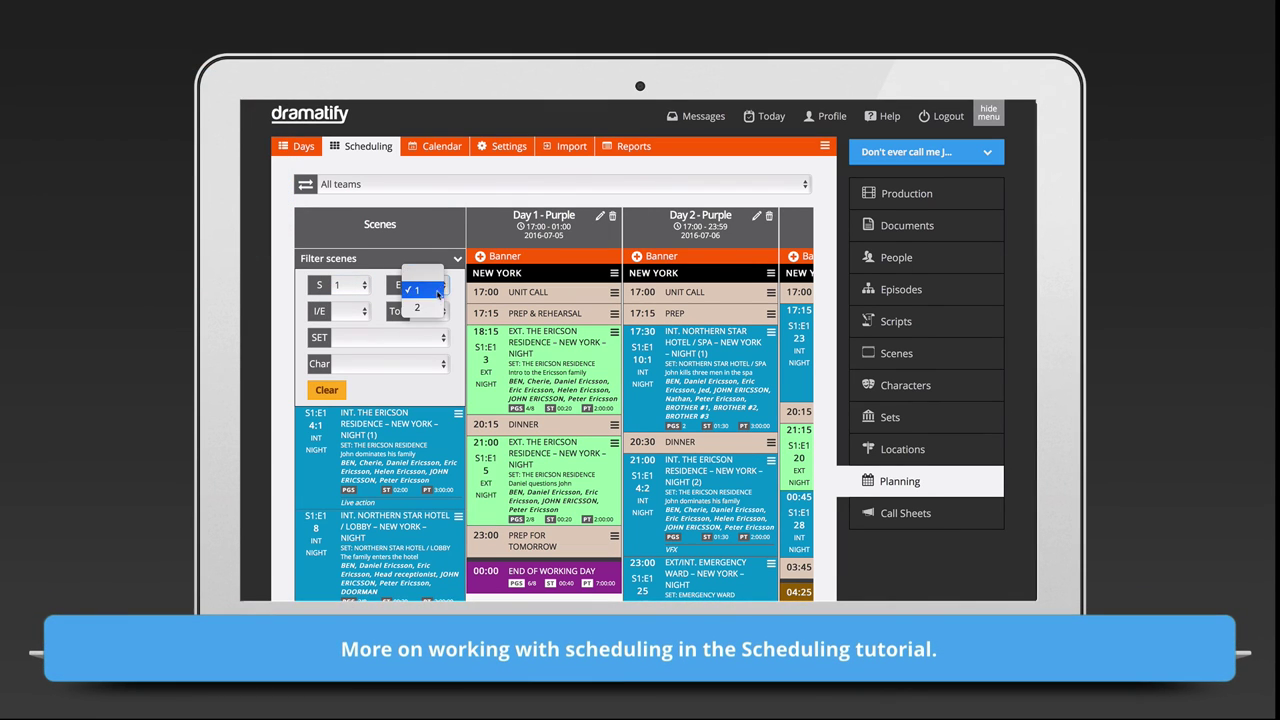
click(436, 309)
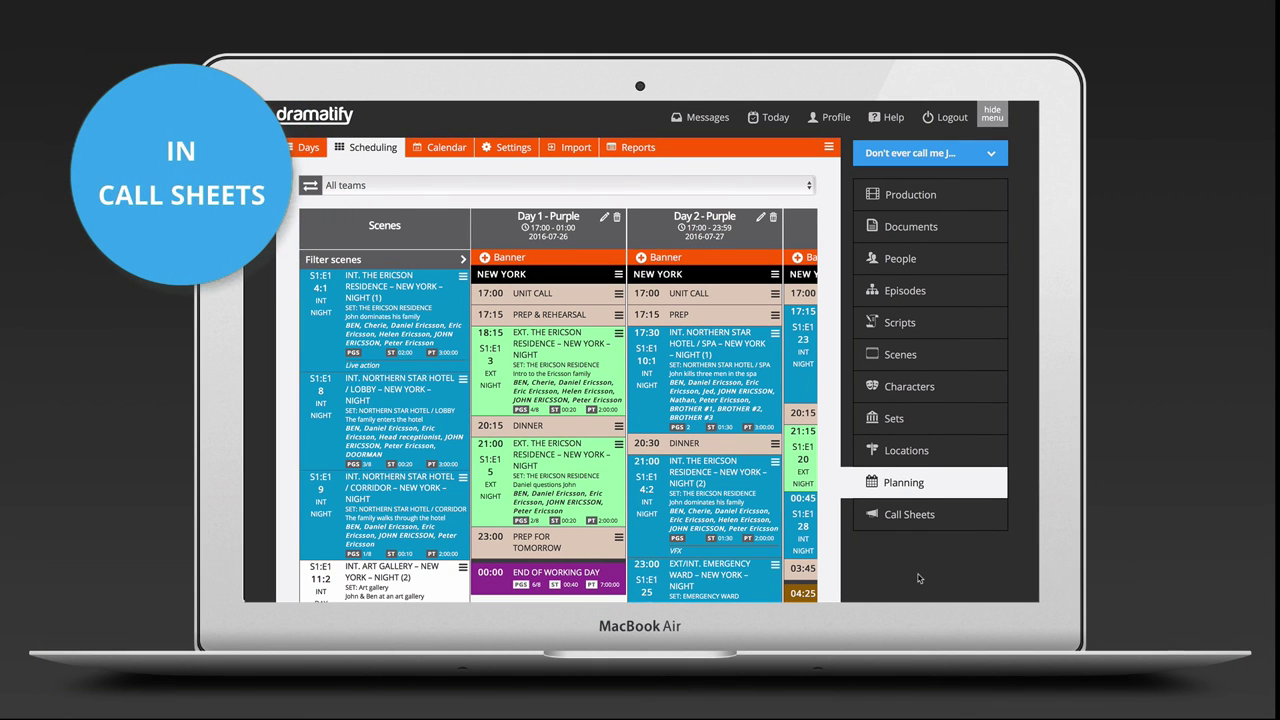
- Open the call sheets, expand the scenes and sets, and switch to the R team's call sheet
click(909, 517)
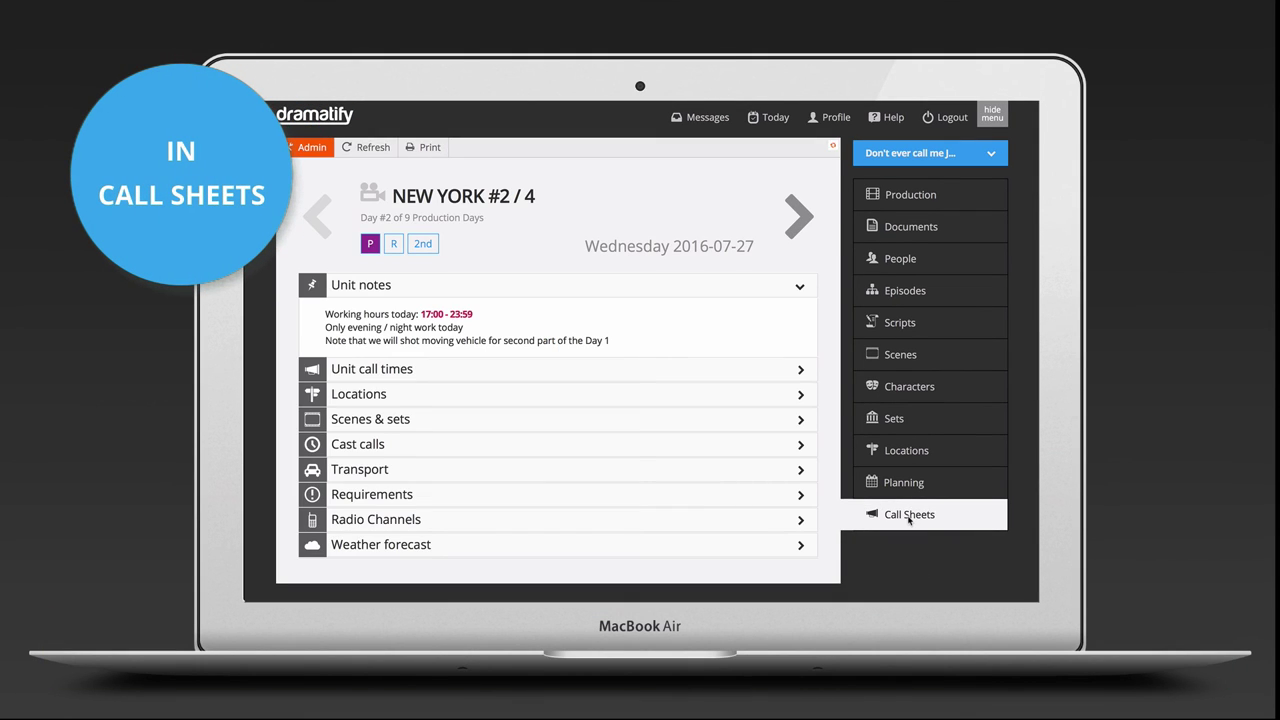
click(800, 420)
scroll(837, 513, down, 1)
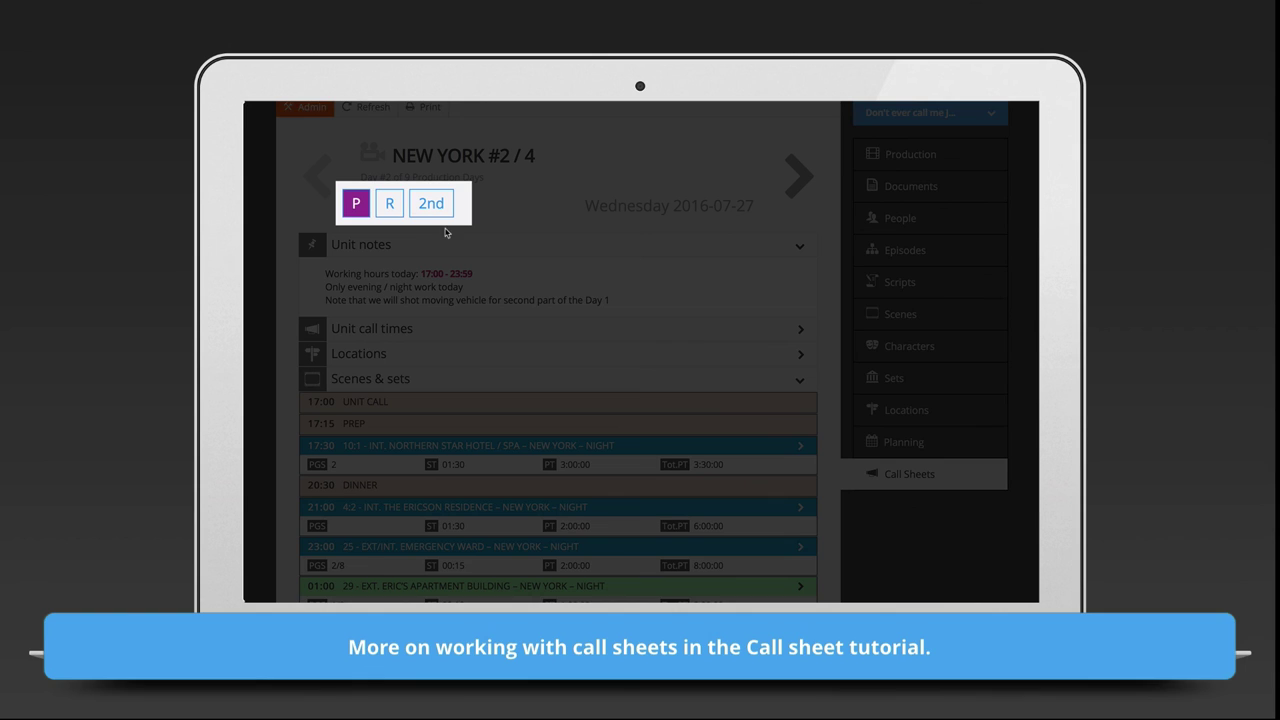
click(391, 205)
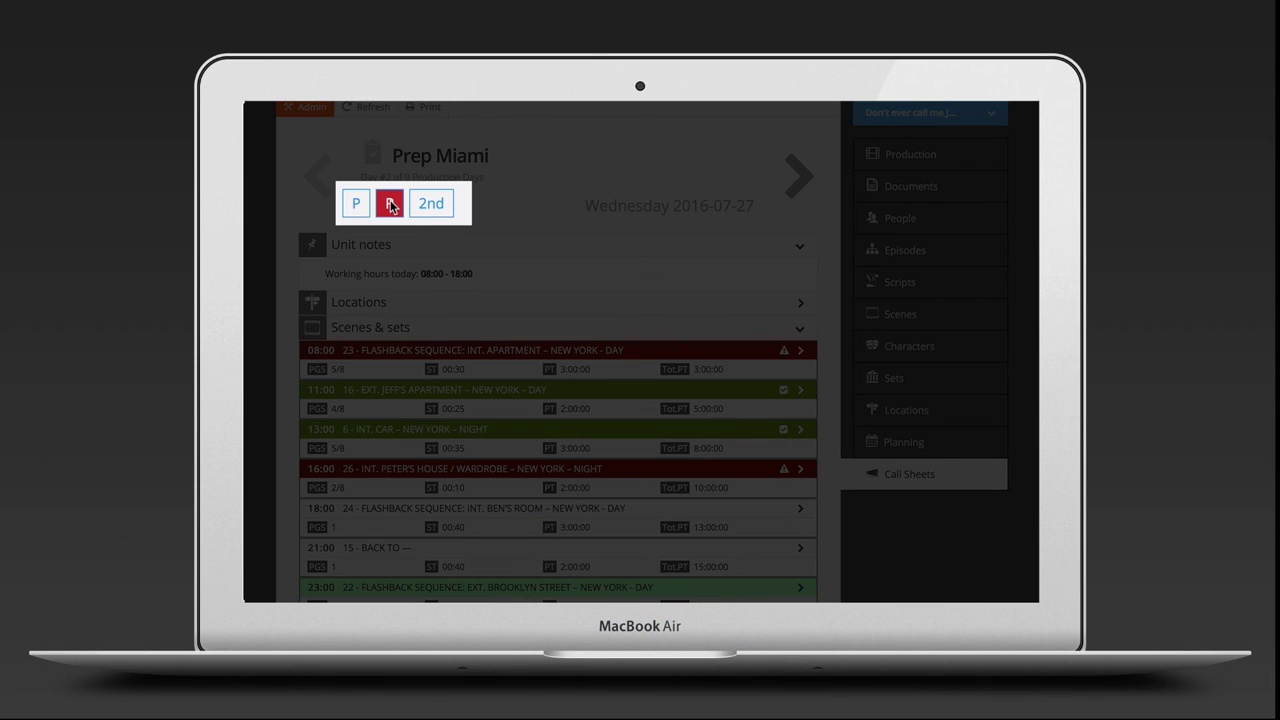